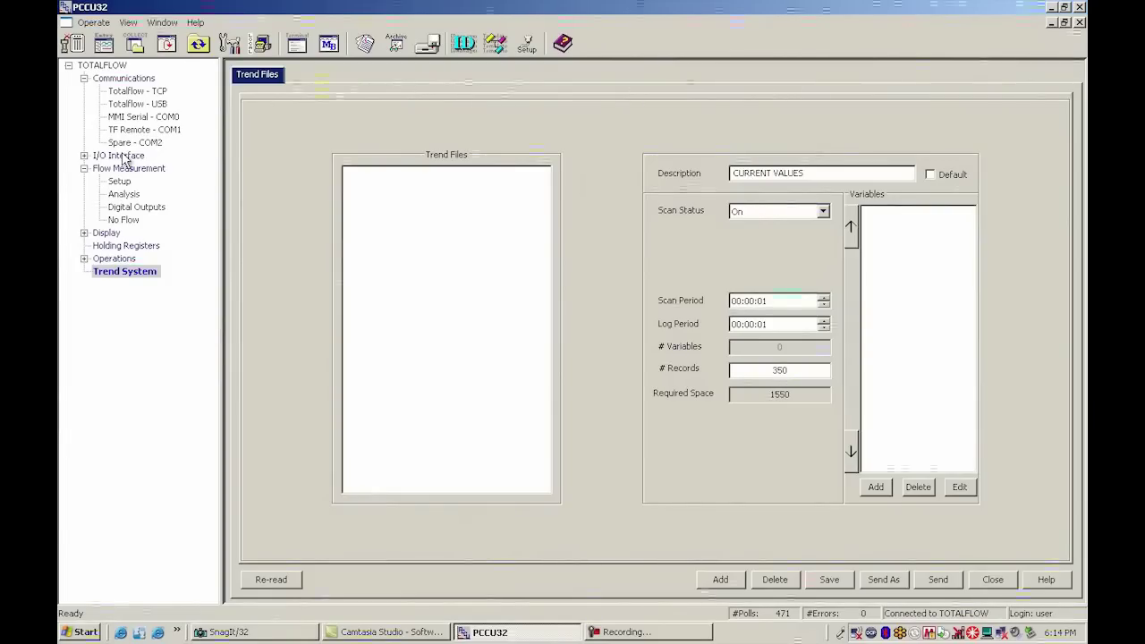
Check the battery and charger voltages under Auxiliary I/O, then view the Flow Measurement readings.
left_click(124, 157)
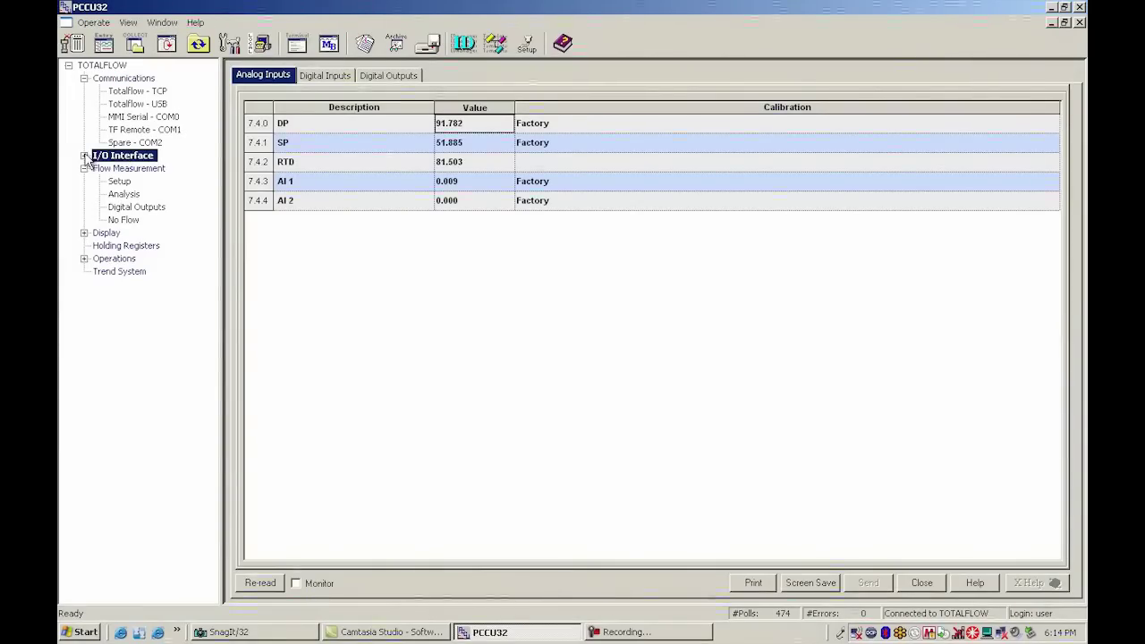
left_click(84, 156)
left_click(124, 172)
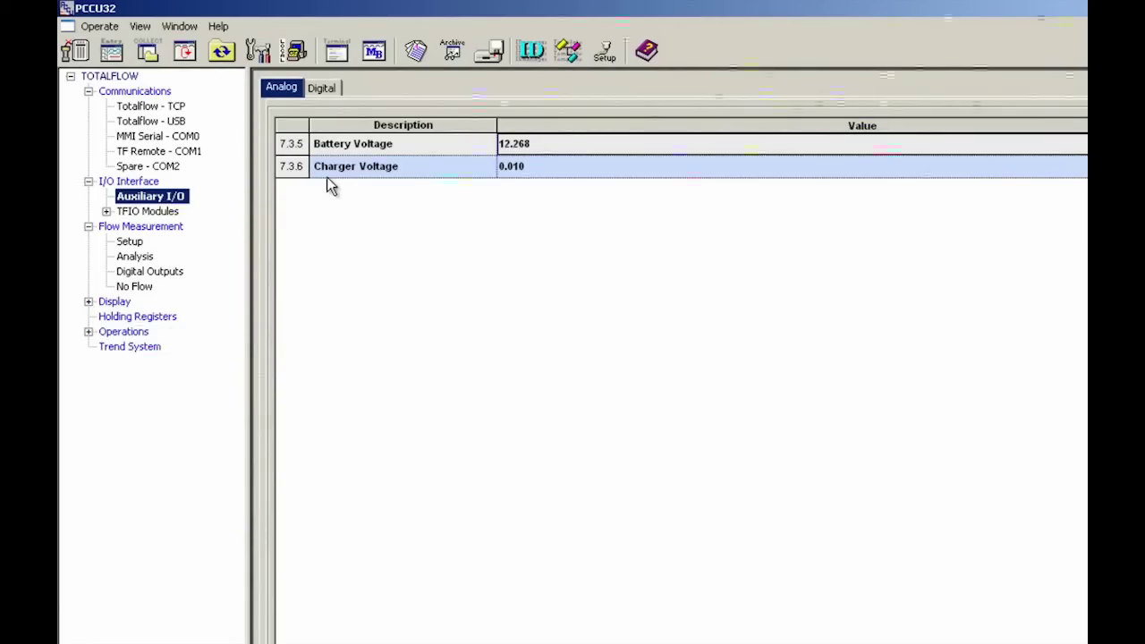
left_click(166, 229)
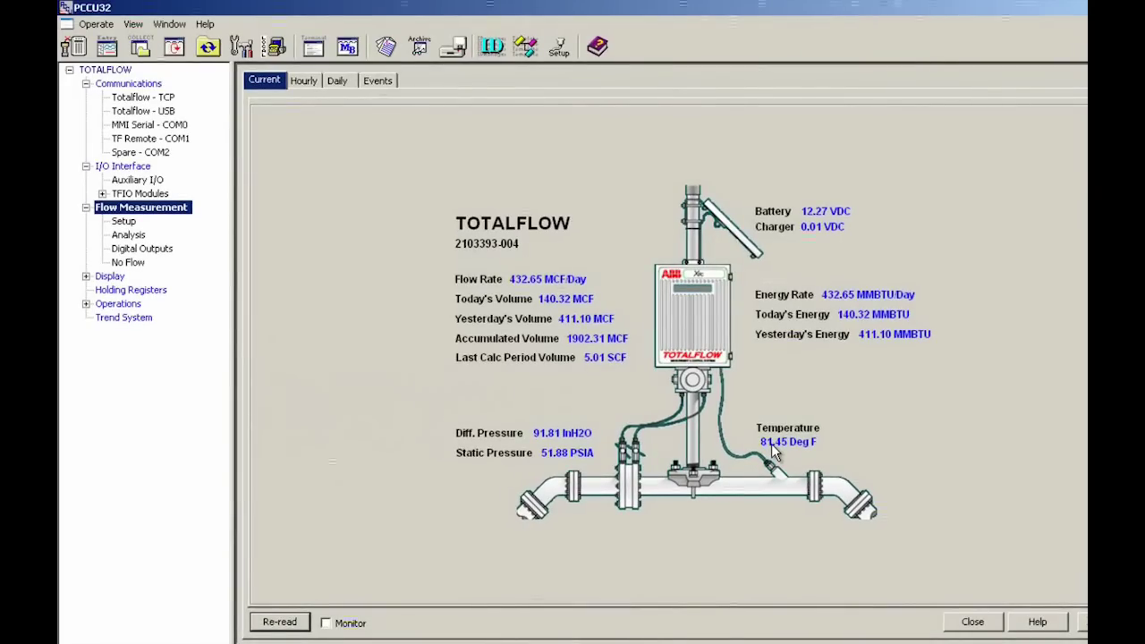
Create trend file 'CURRENT VALUES' with a 01-second log period and 350 records.
left_click(148, 320)
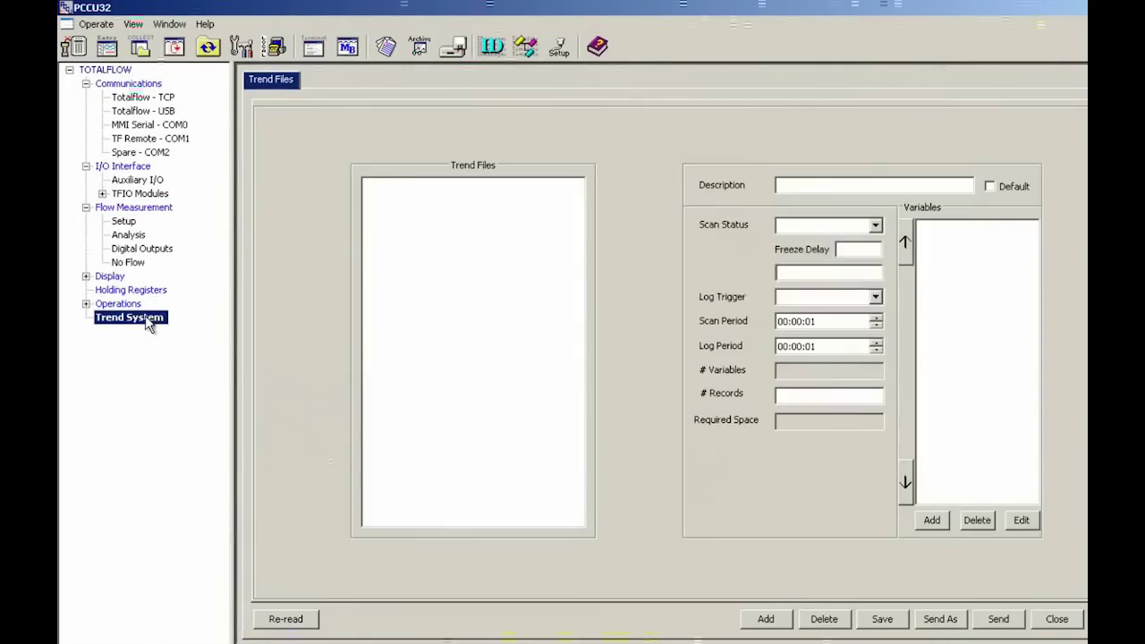
left_click(797, 187)
type("CU")
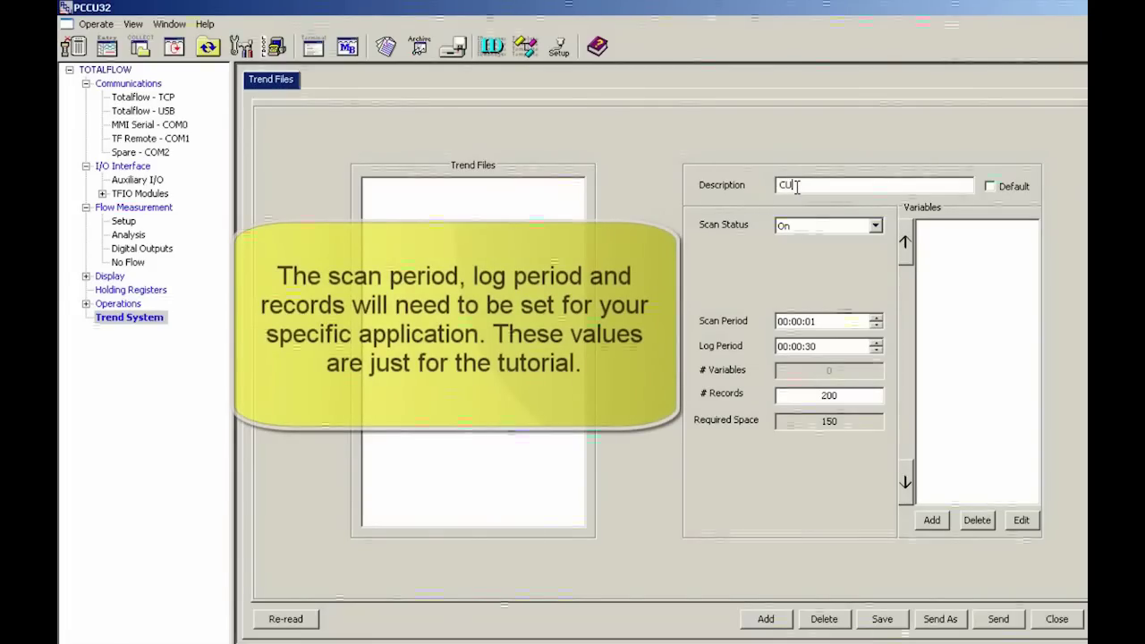
type("RRENT VALUES")
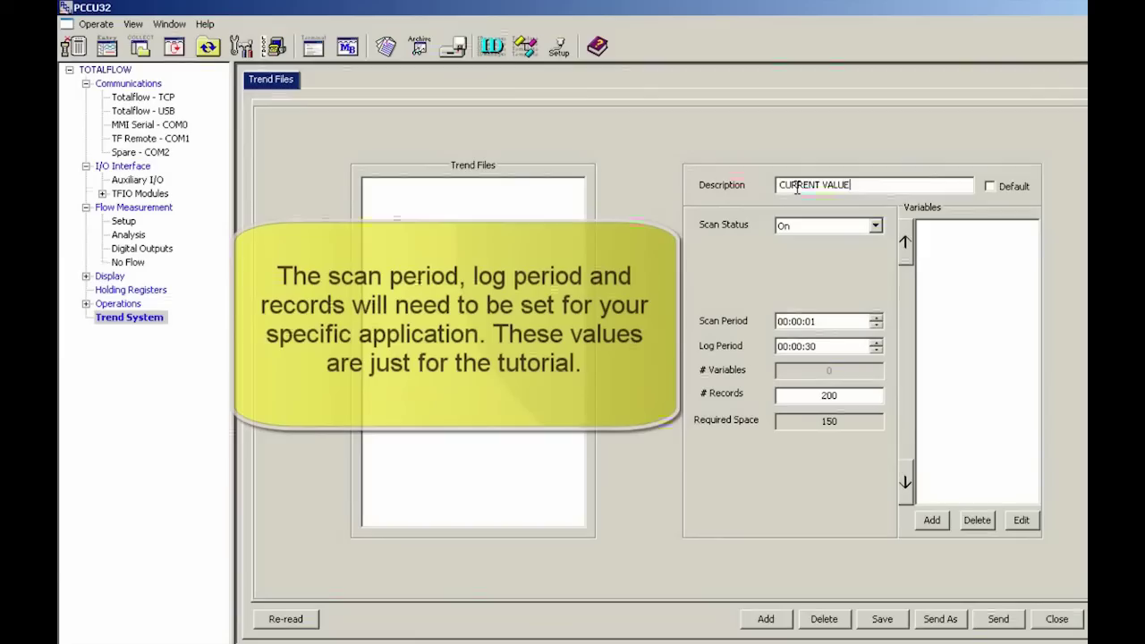
double_click(811, 346)
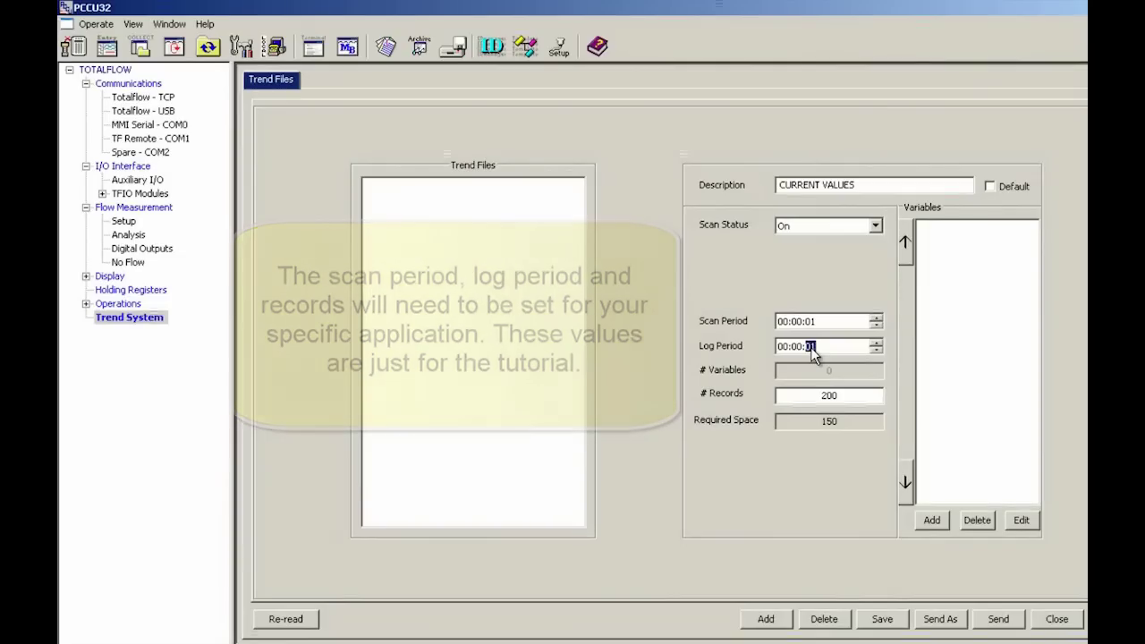
type("01")
double_click(796, 396)
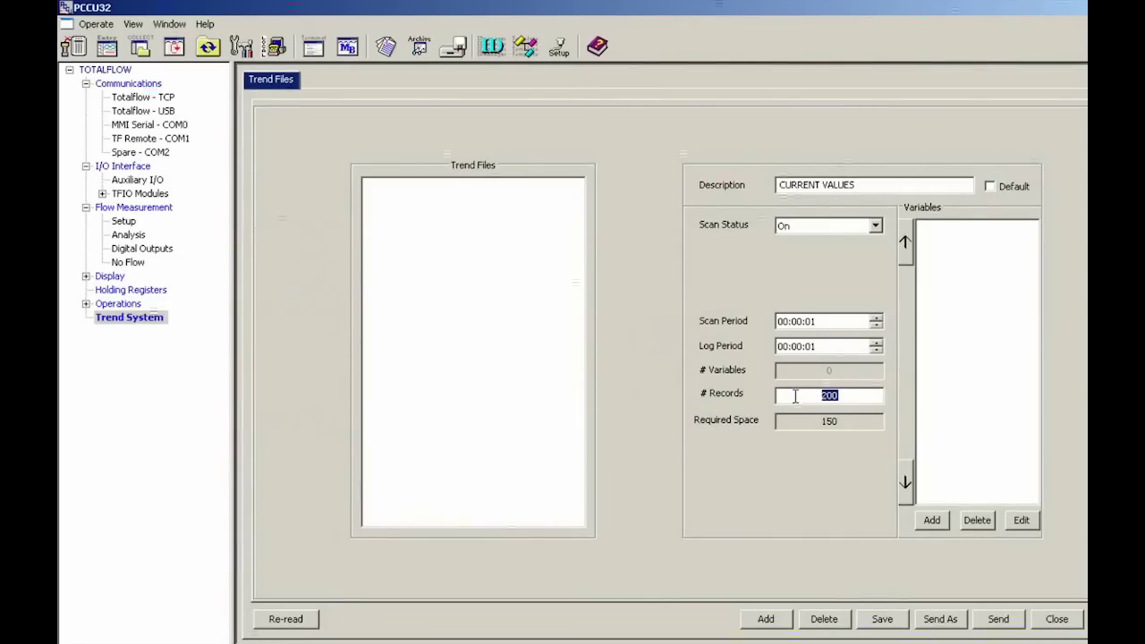
type("350")
left_click(951, 524)
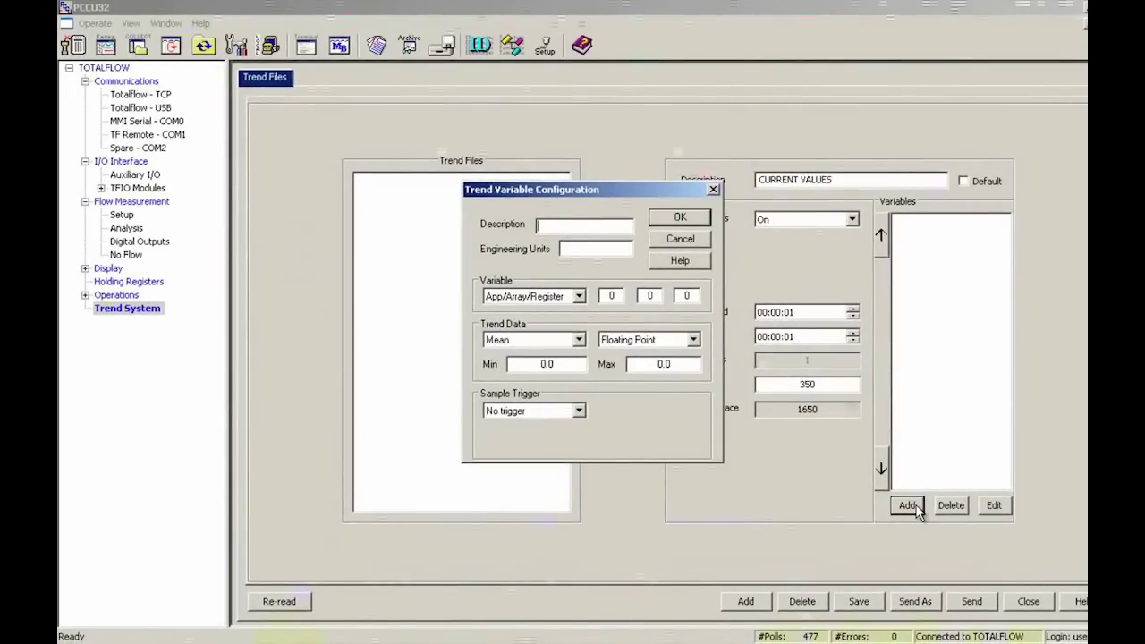
Describe the new variable as BATT VOLTS in VOLT units, keeping App/Array/Register addressing.
type("BA")
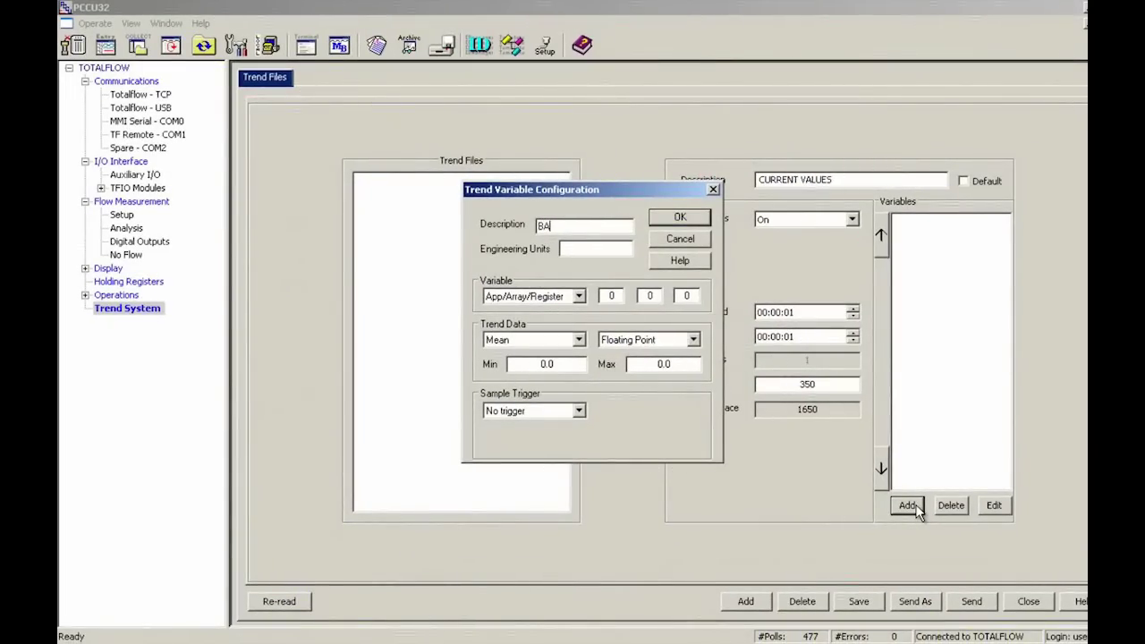
type("TT VOLTS")
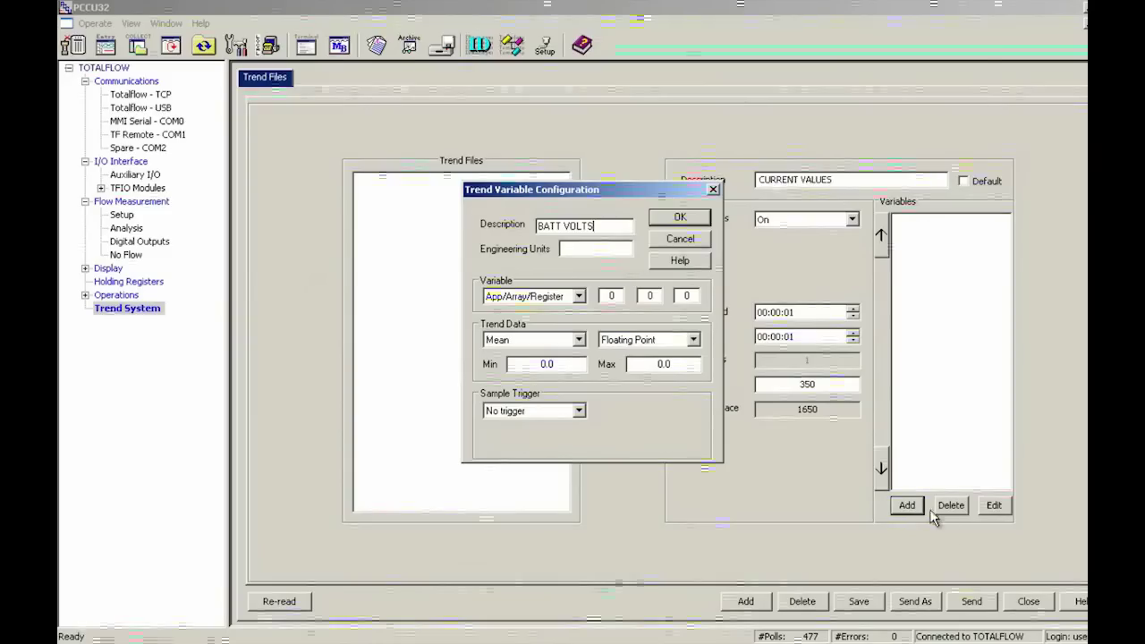
left_click(597, 249)
type("VOLT")
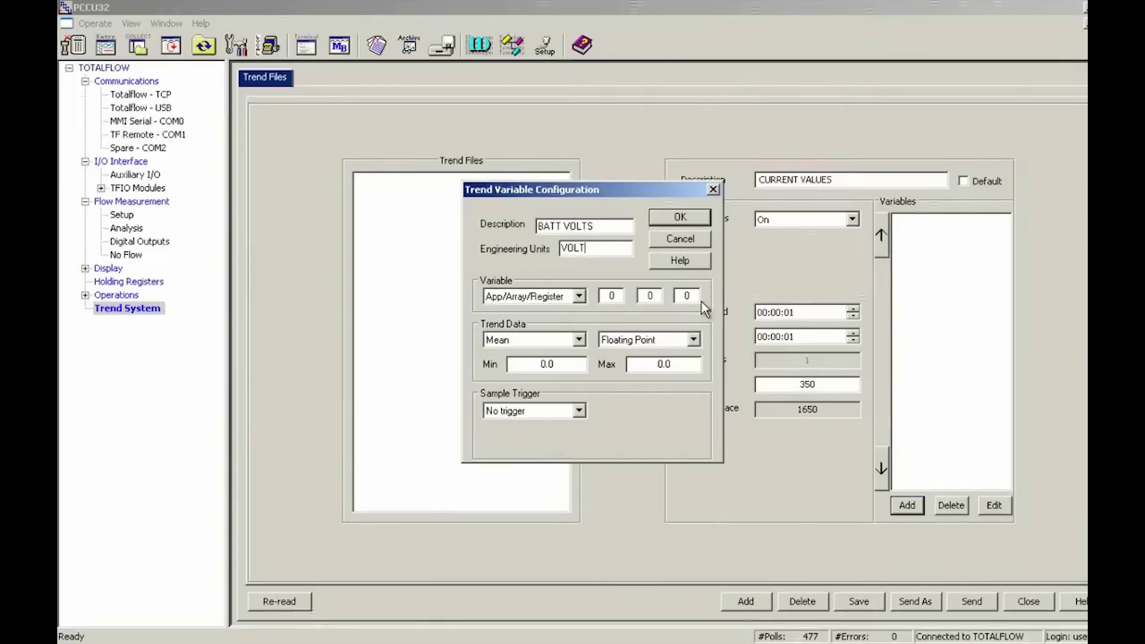
left_click(579, 298)
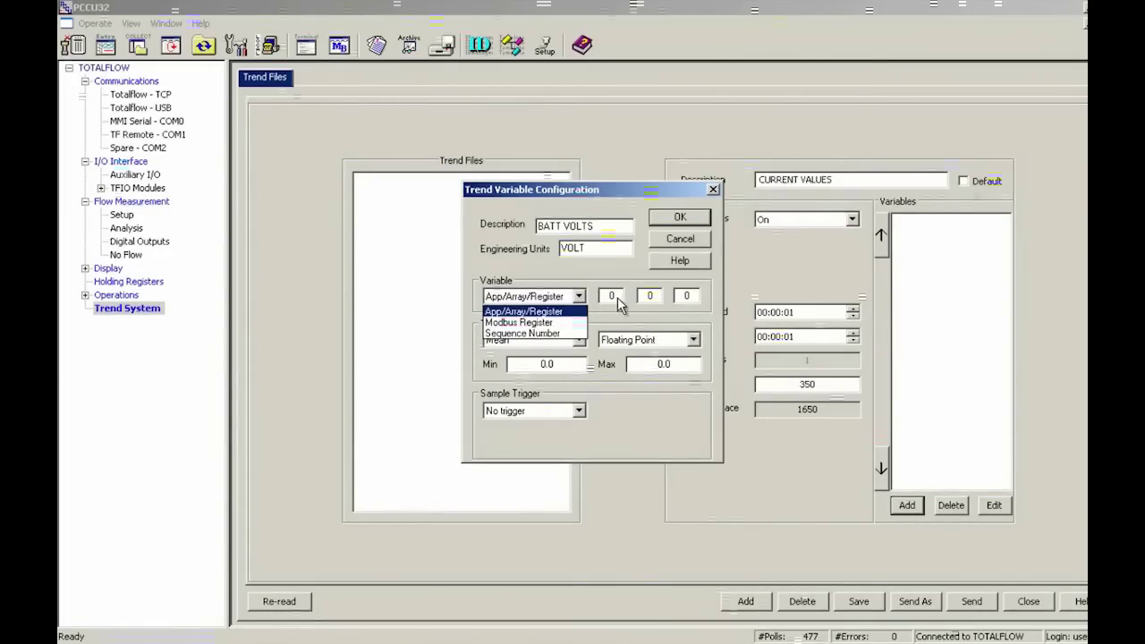
left_click(622, 299)
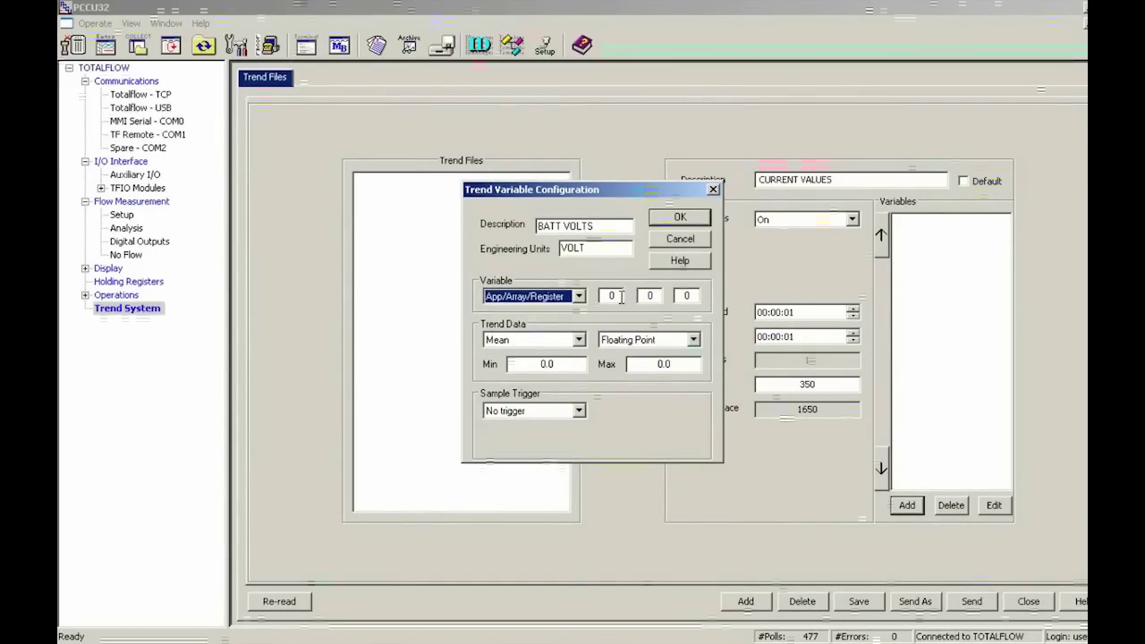
Point the BATT VOLTS variable at register 7.3.5.
left_click(618, 297)
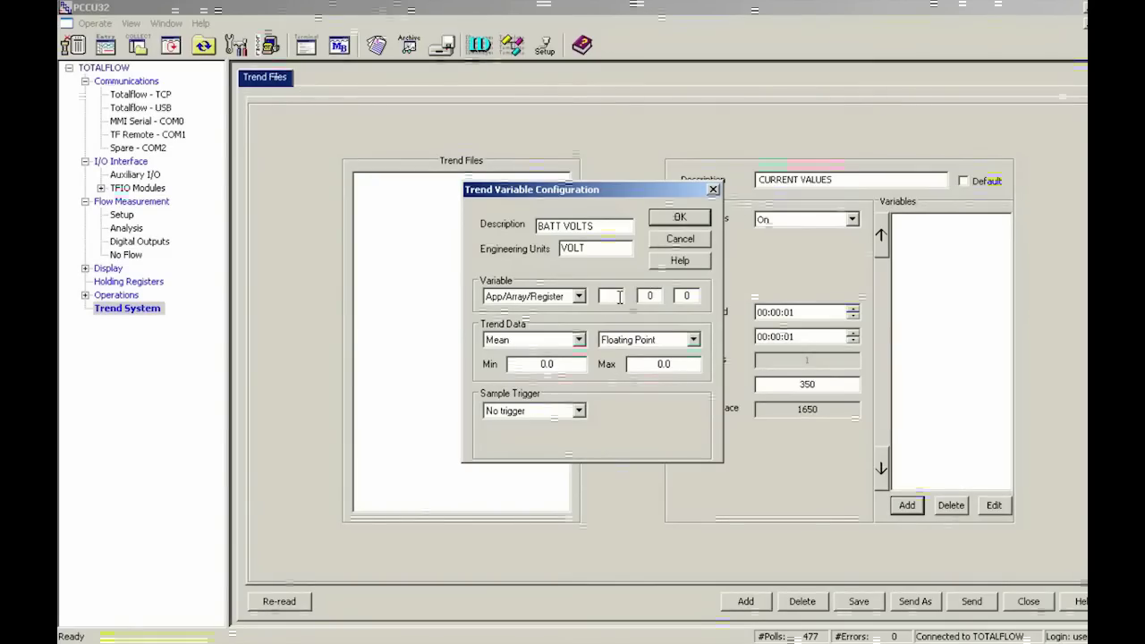
key("BackSpace")
type("7")
left_click(655, 300)
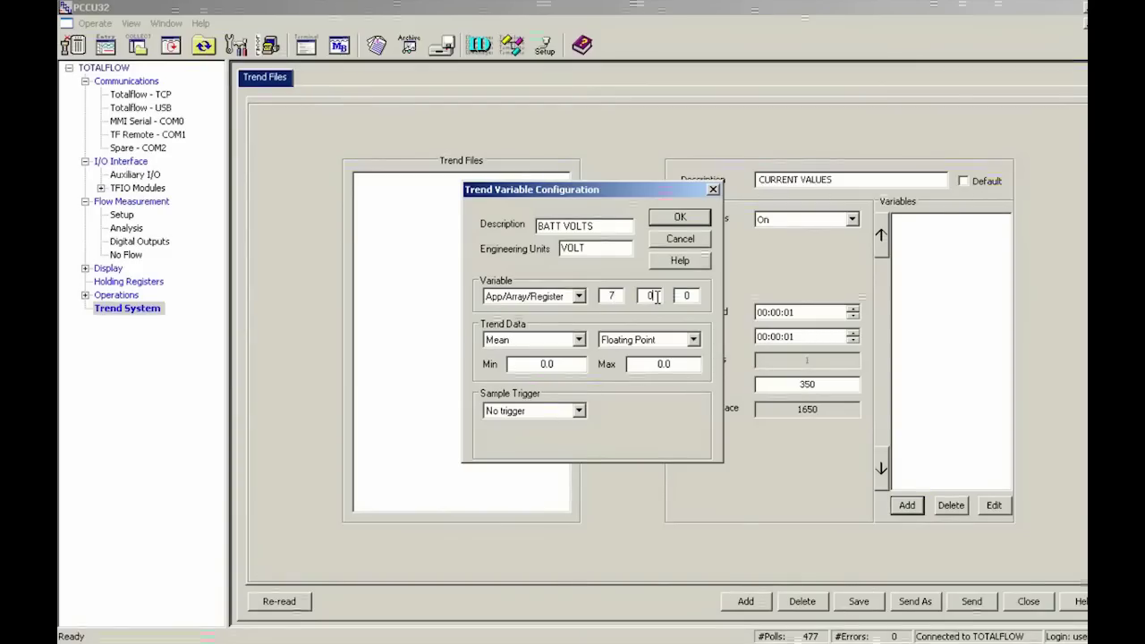
key("BackSpace")
type("3")
left_click(690, 296)
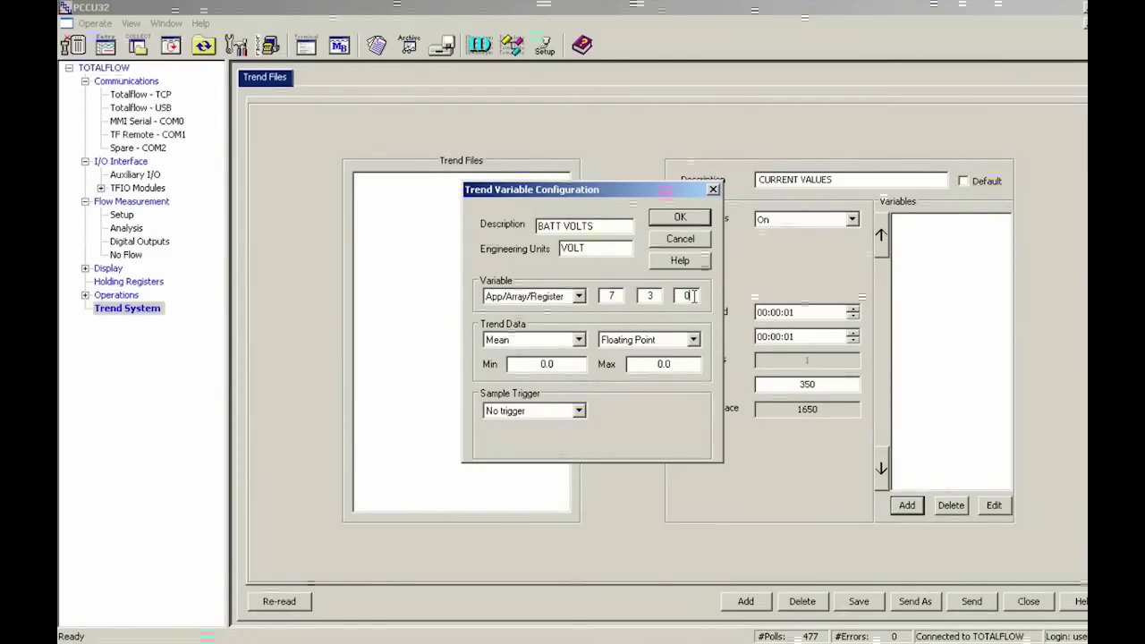
key("BackSpace")
type("5")
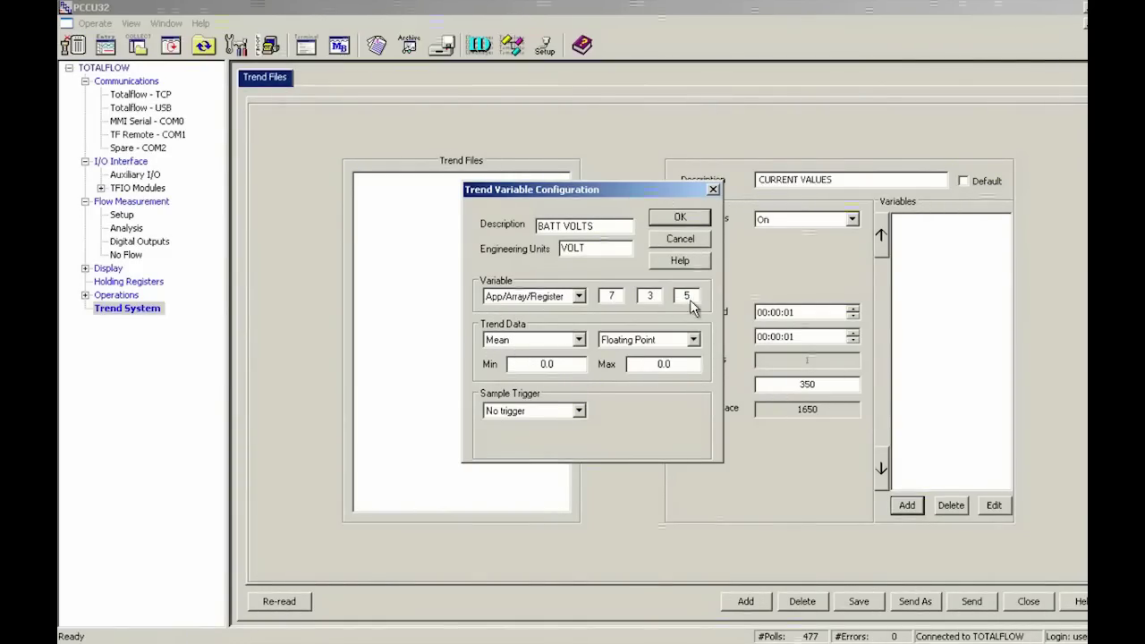
Keep Mean as the trend calculation and Floating Point as the data type.
left_click(579, 342)
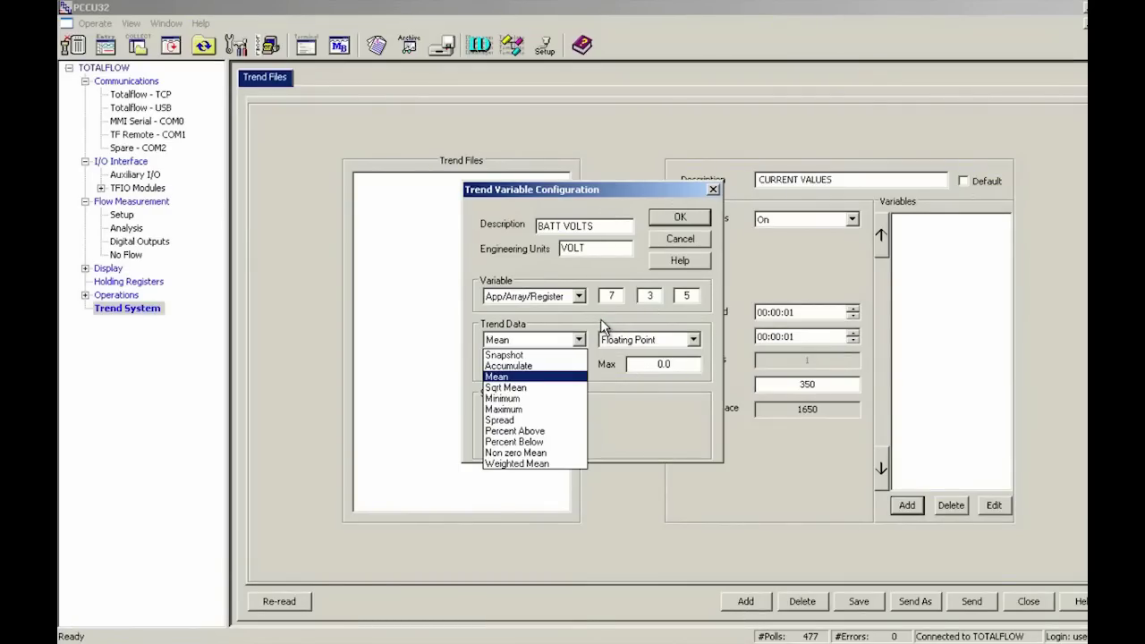
left_click(601, 322)
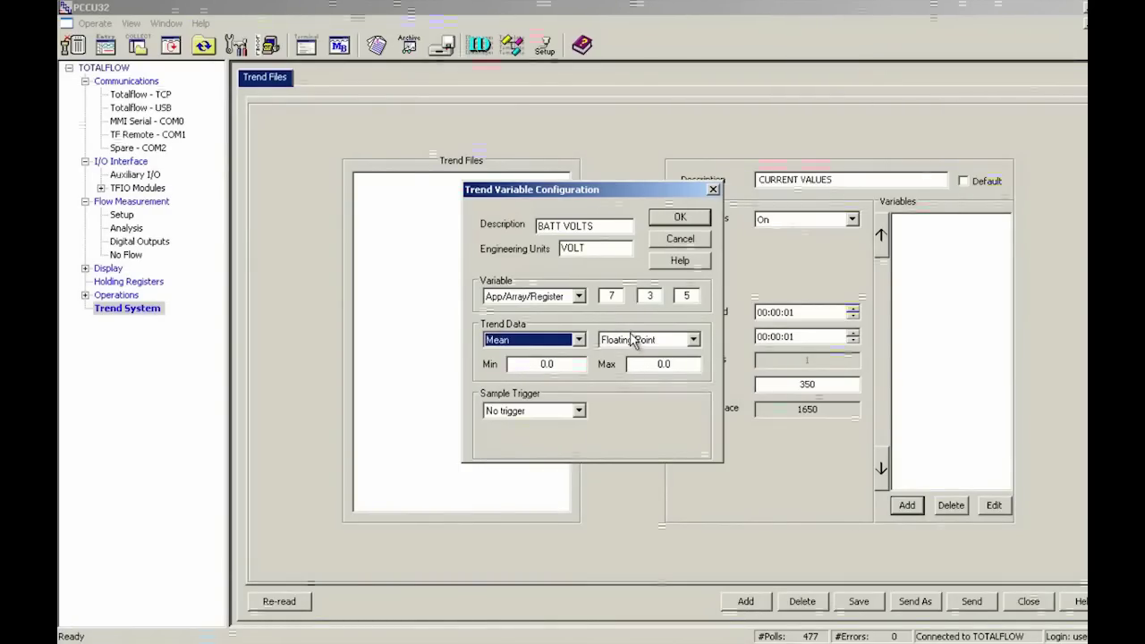
left_click(693, 341)
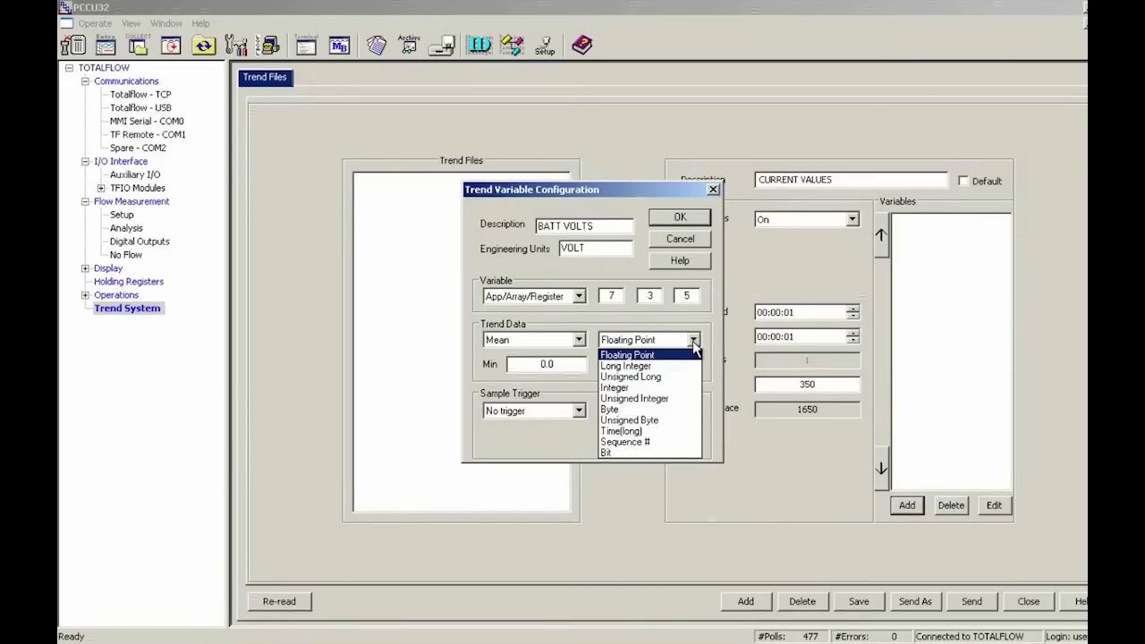
left_click(693, 344)
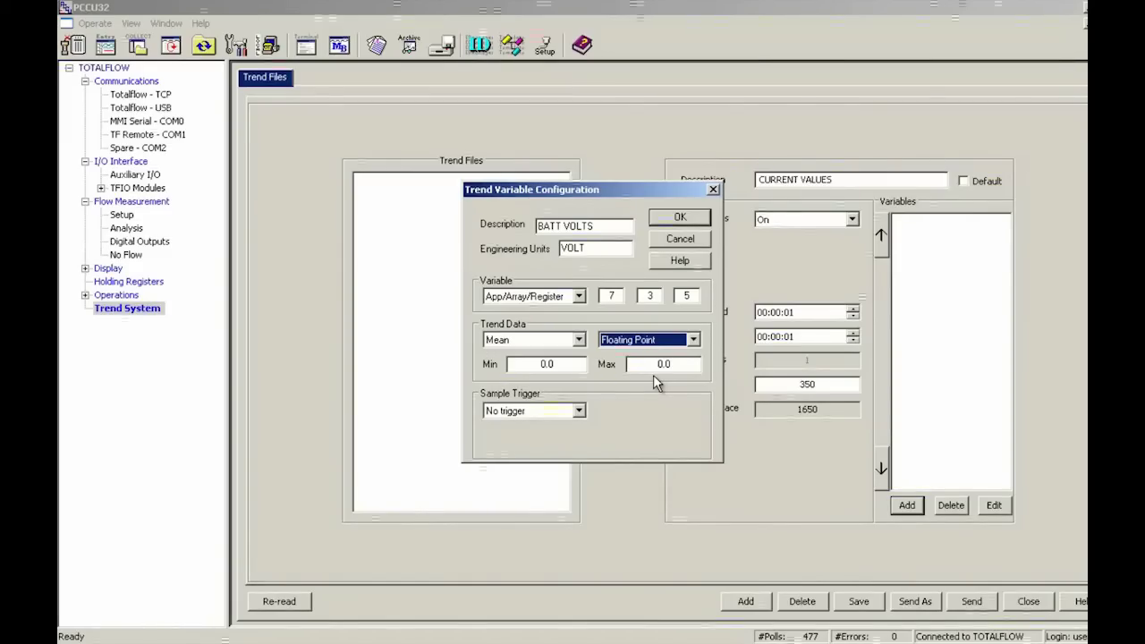
Set the BATT VOLTS range to minimum 11 and maximum 13, and confirm the variable.
left_click(569, 364)
left_click_drag(569, 364, 502, 372)
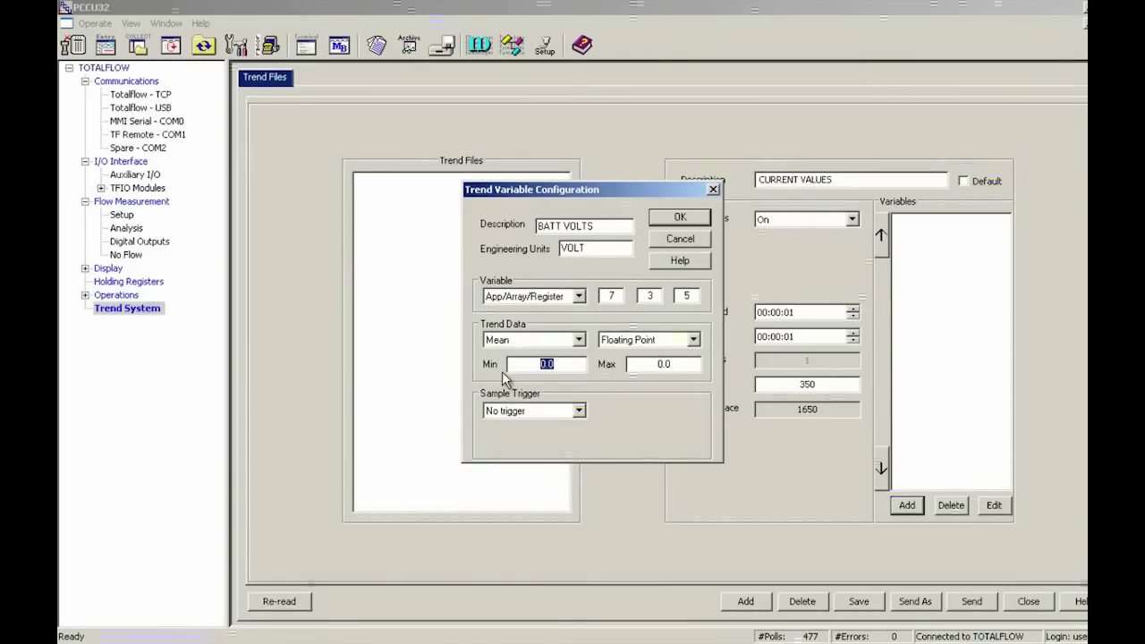
type("11.")
left_click_drag(678, 364, 659, 364)
type("13.")
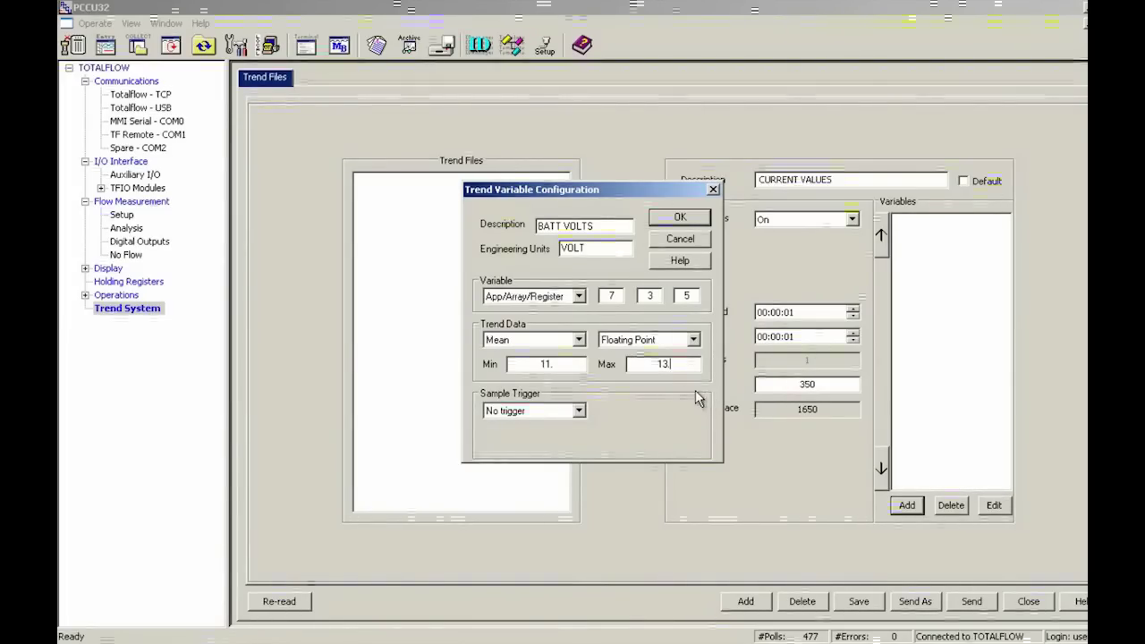
key("Tab")
left_click(680, 218)
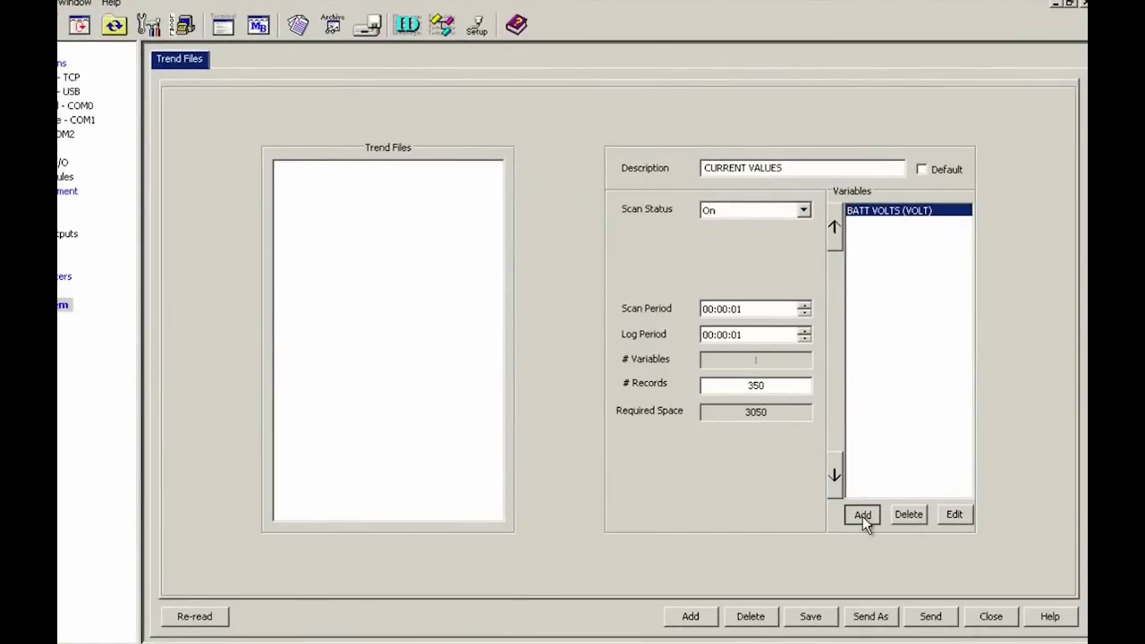
Start a new variable described as CHARGER with VOLTS units.
left_click(862, 516)
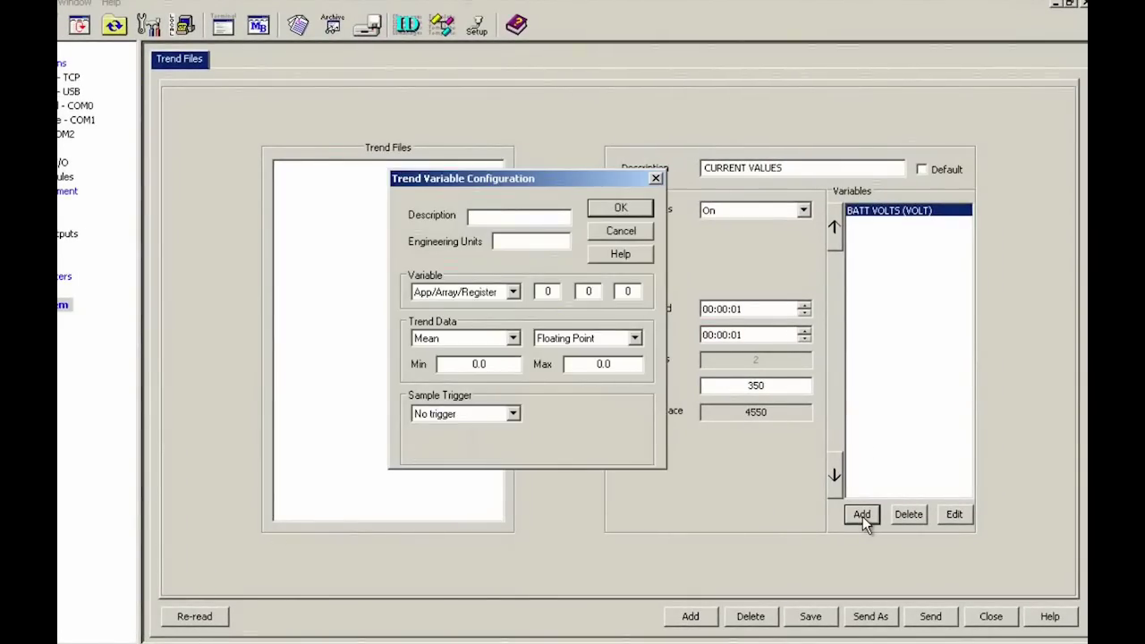
type("CHAR")
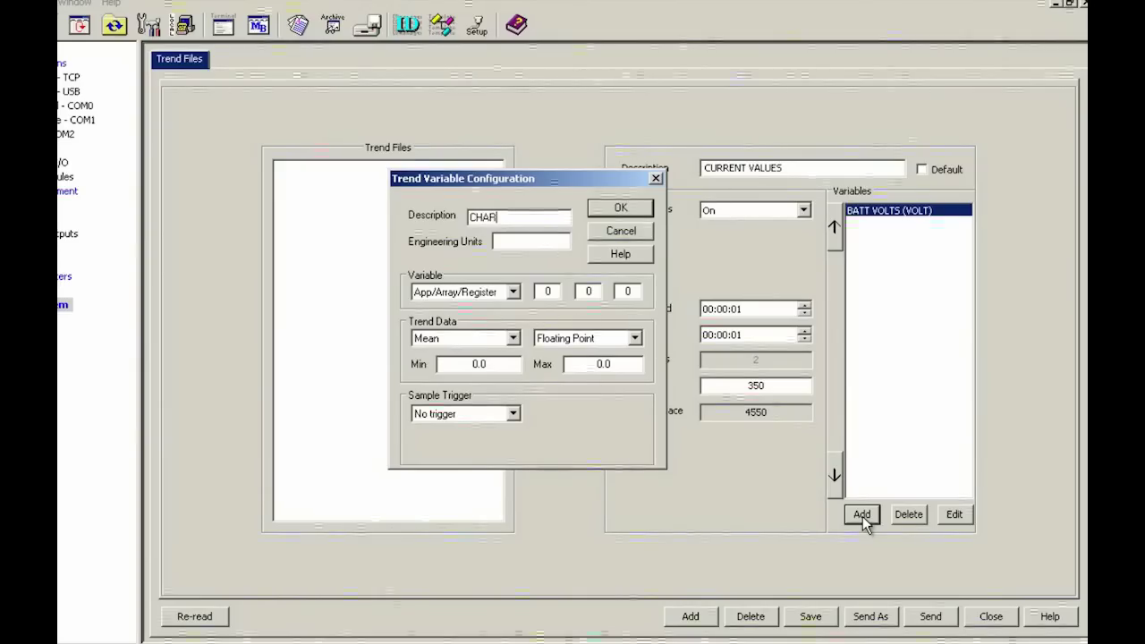
type("GER")
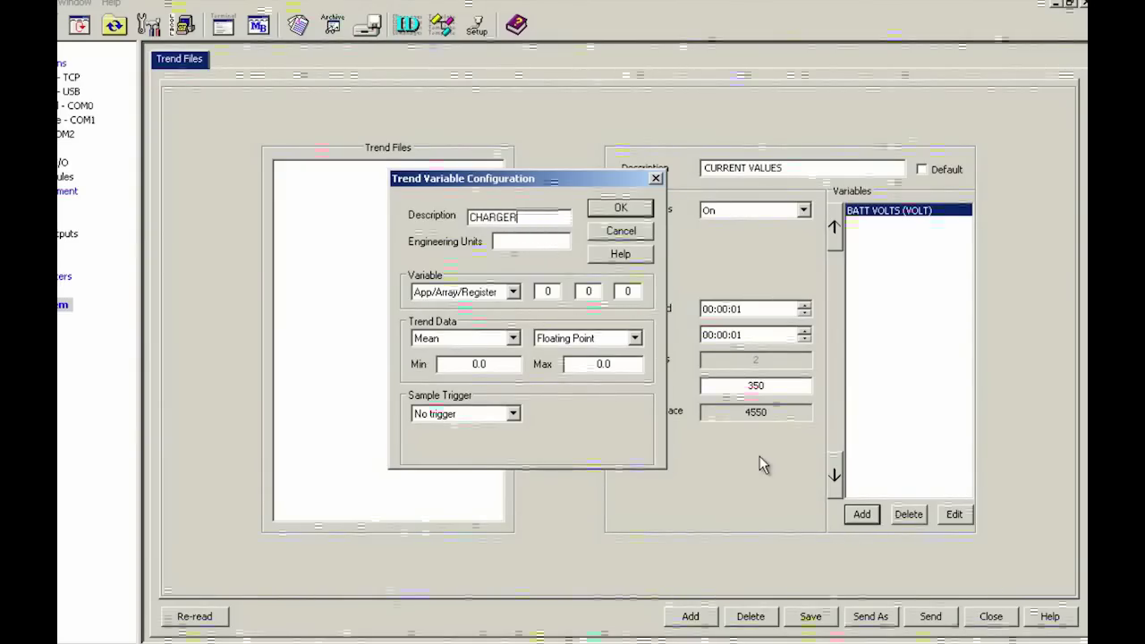
left_click(522, 241)
type("V")
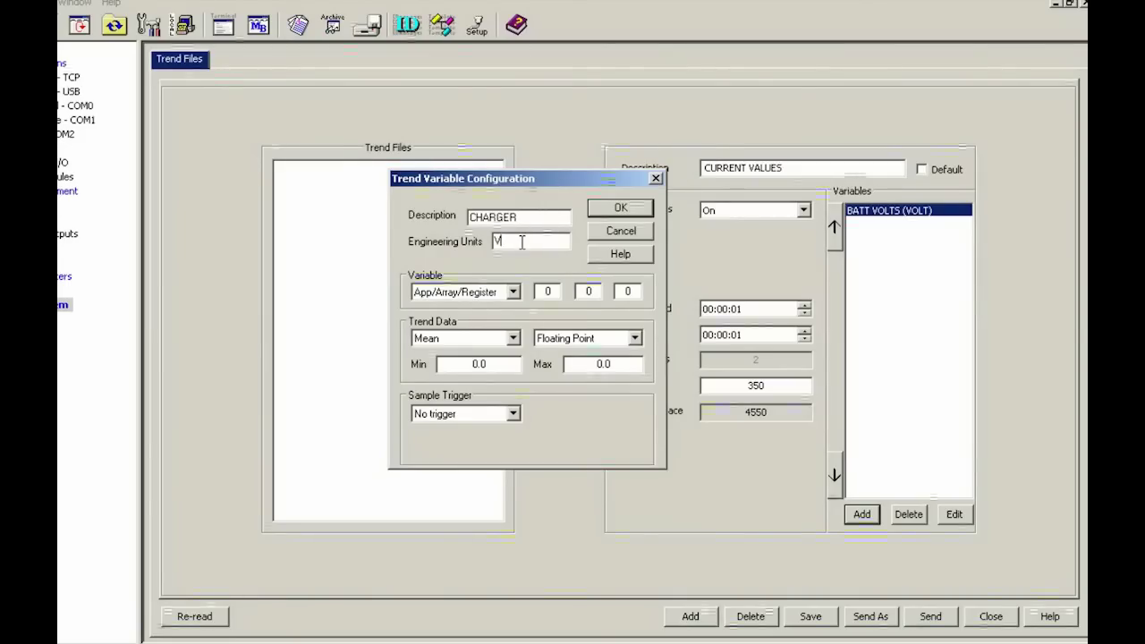
type("OLTS")
Set the CHARGER register to 7.3.6 and confirm the variable.
double_click(554, 290)
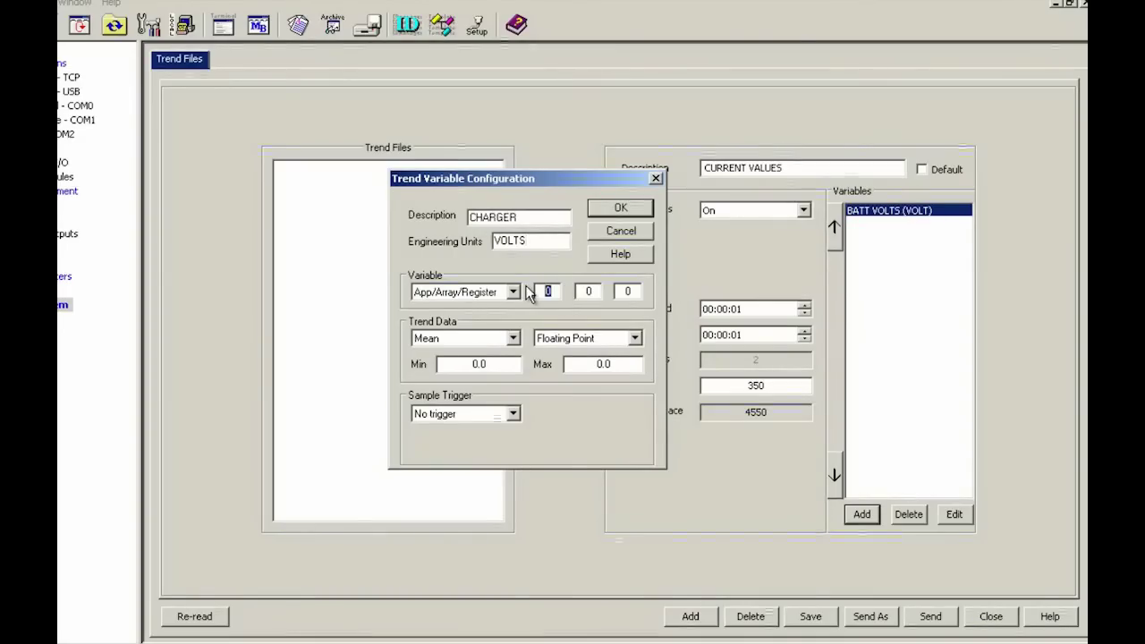
type("7")
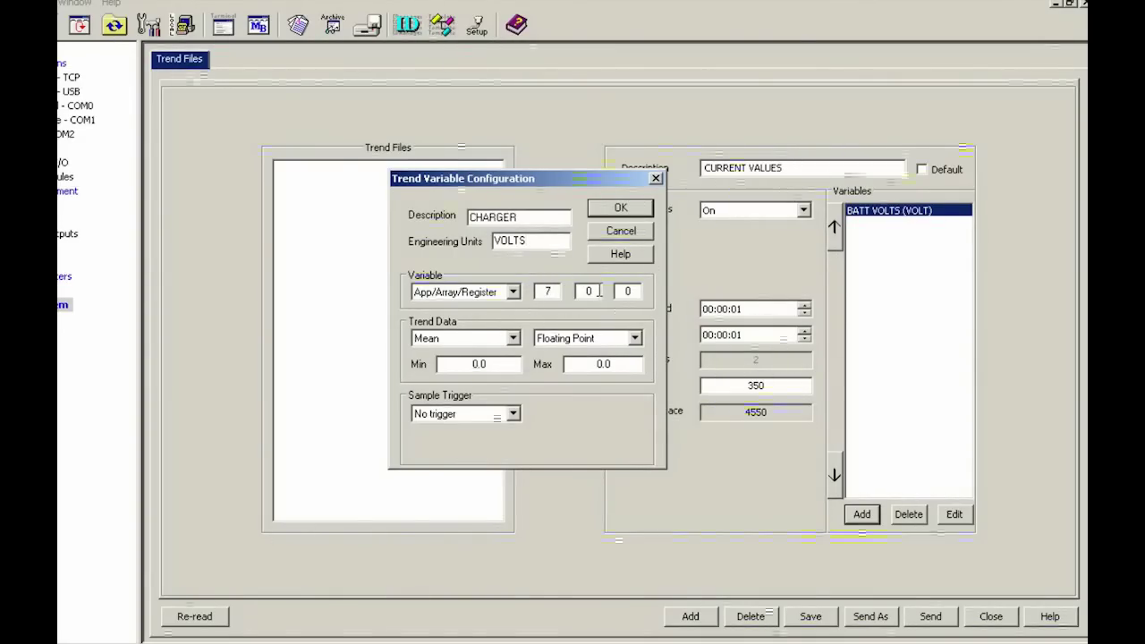
double_click(599, 291)
type("3")
double_click(628, 292)
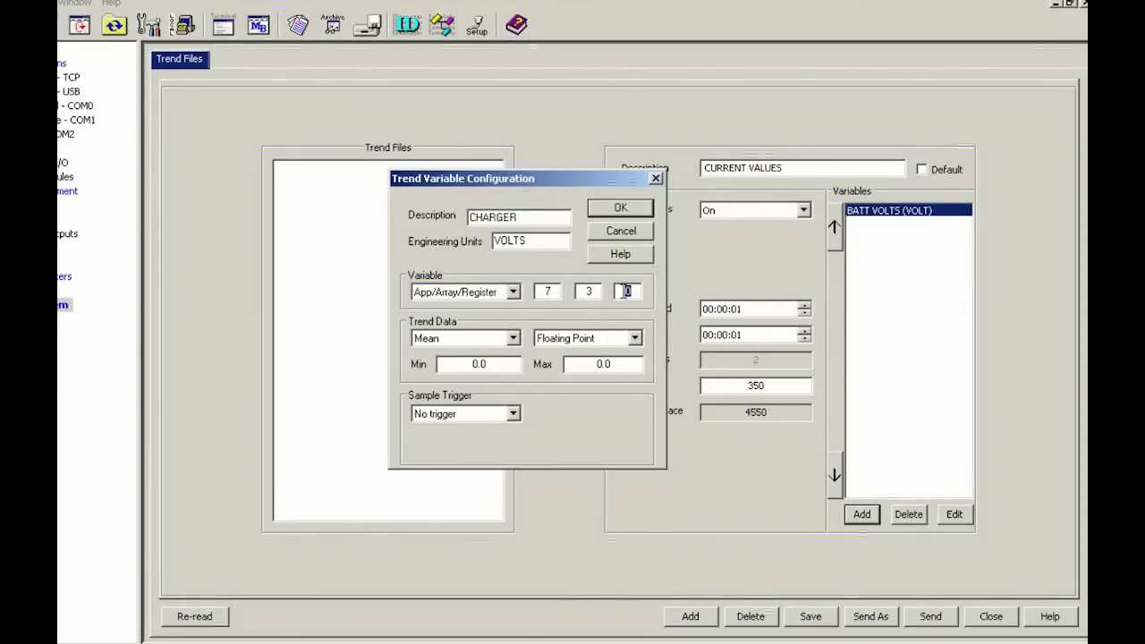
type("6")
left_click(624, 211)
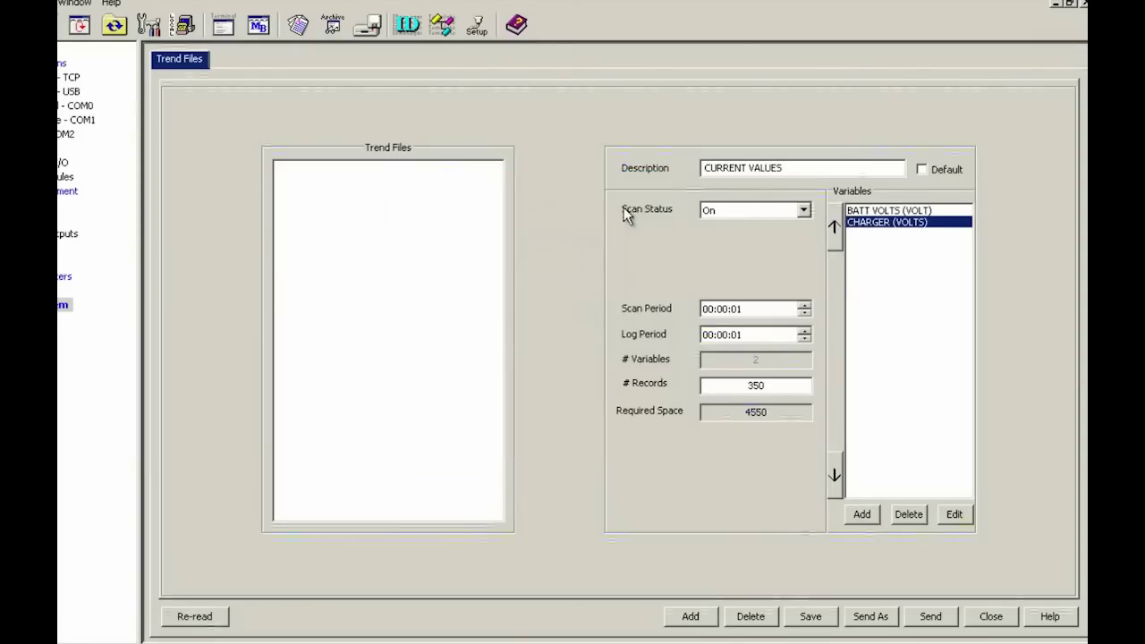
Add variable STATIC PRESS with PSIA units on register 11.3.0.
left_click(862, 515)
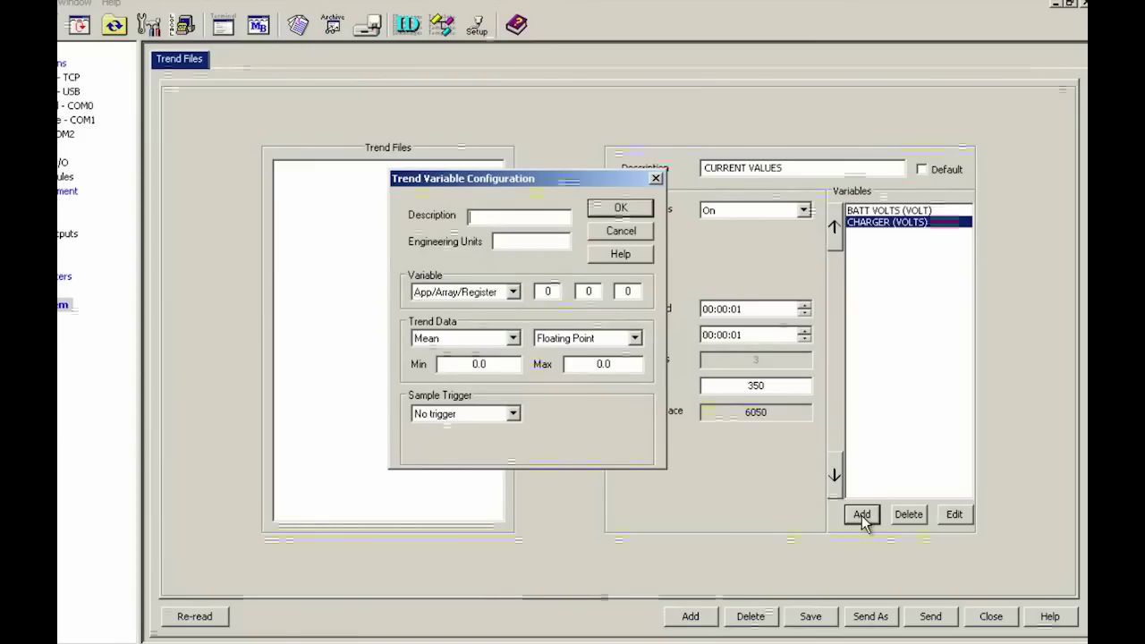
type("STAT")
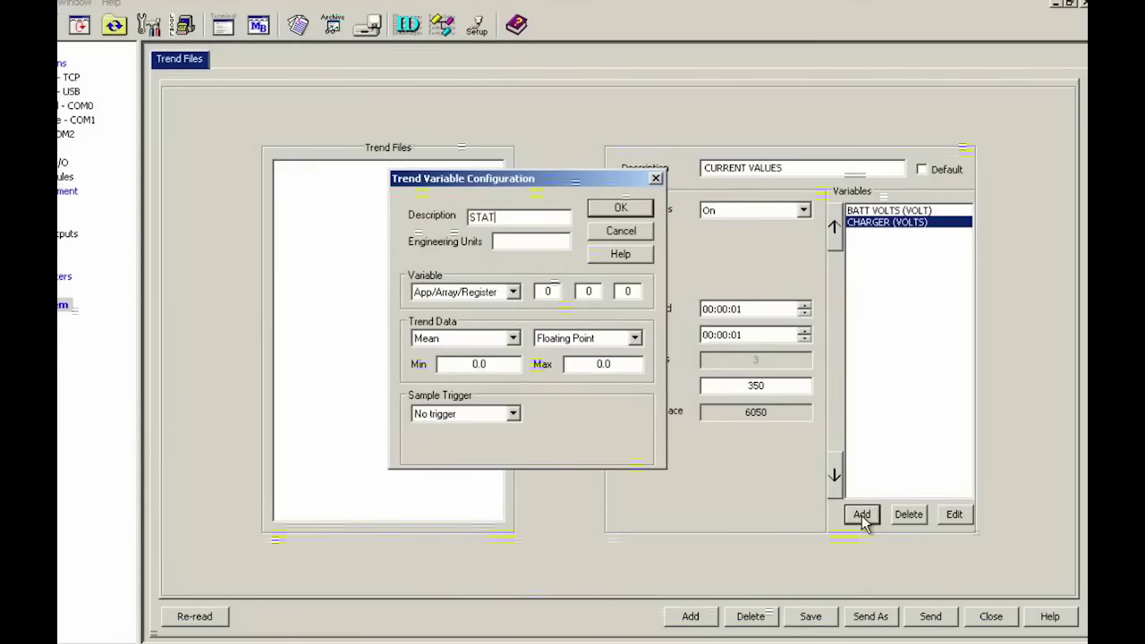
type("IC PRE")
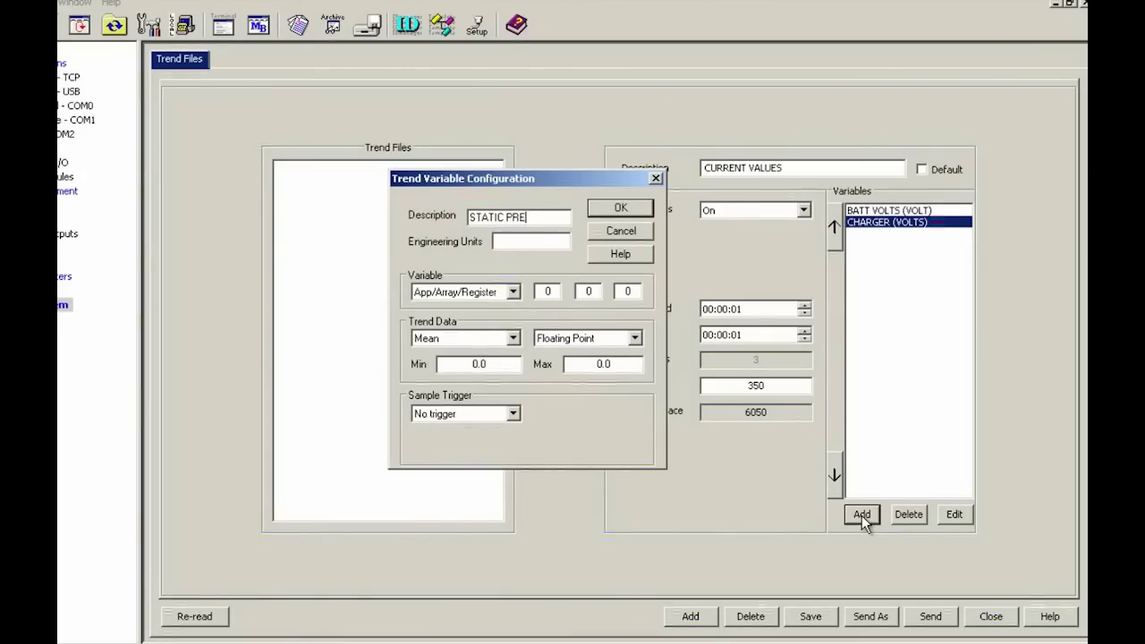
type("SS")
left_click(540, 239)
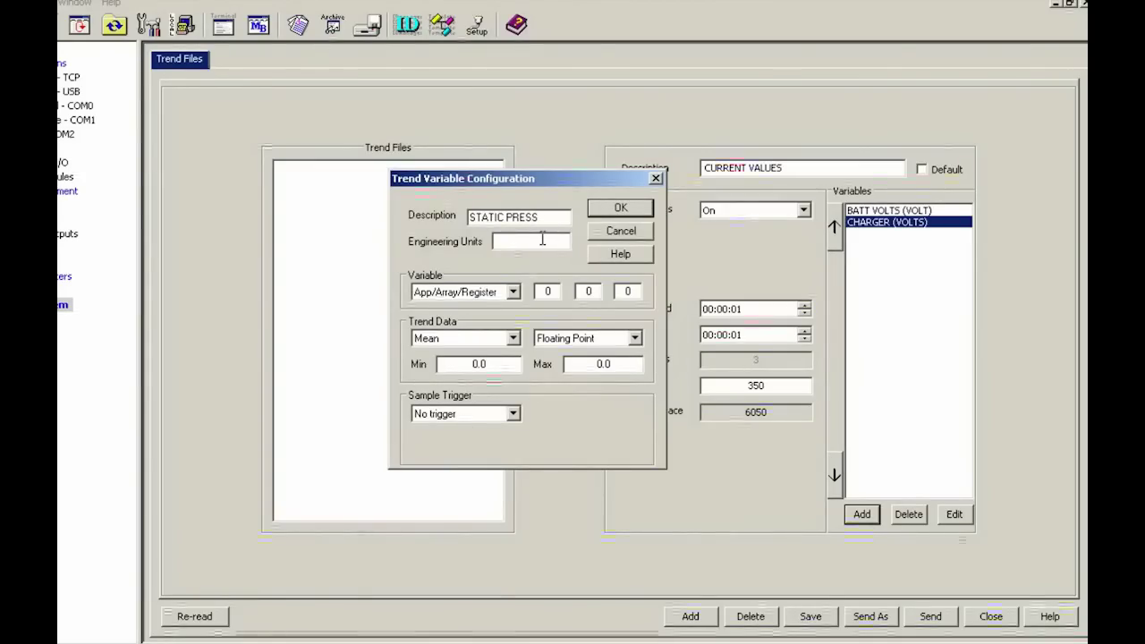
type("PSIA")
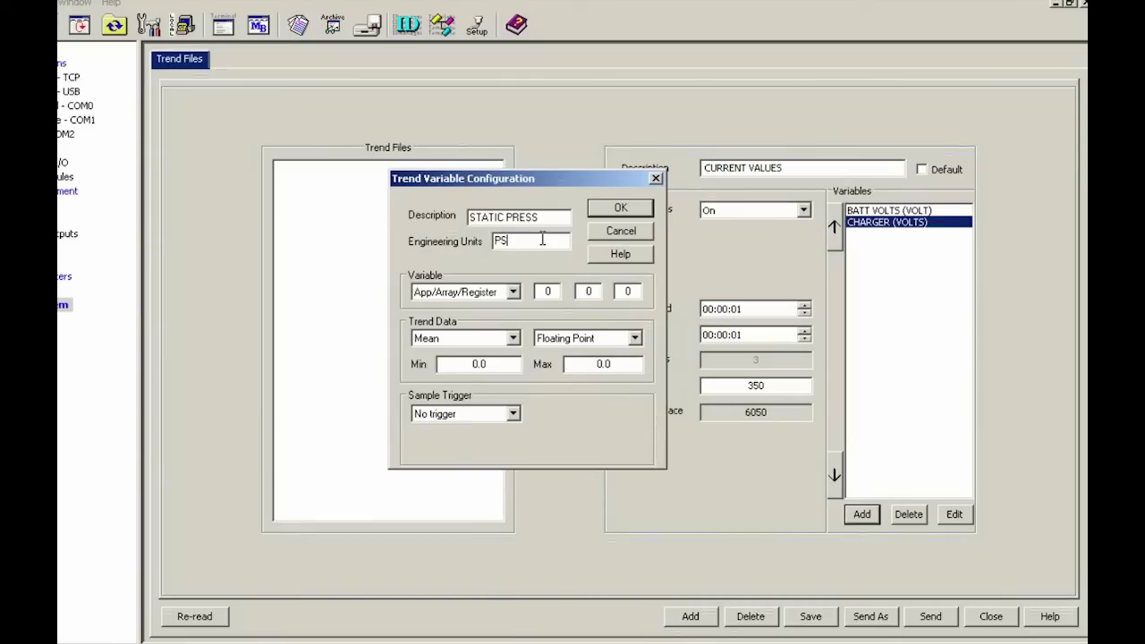
double_click(537, 288)
type("11")
key("Tab")
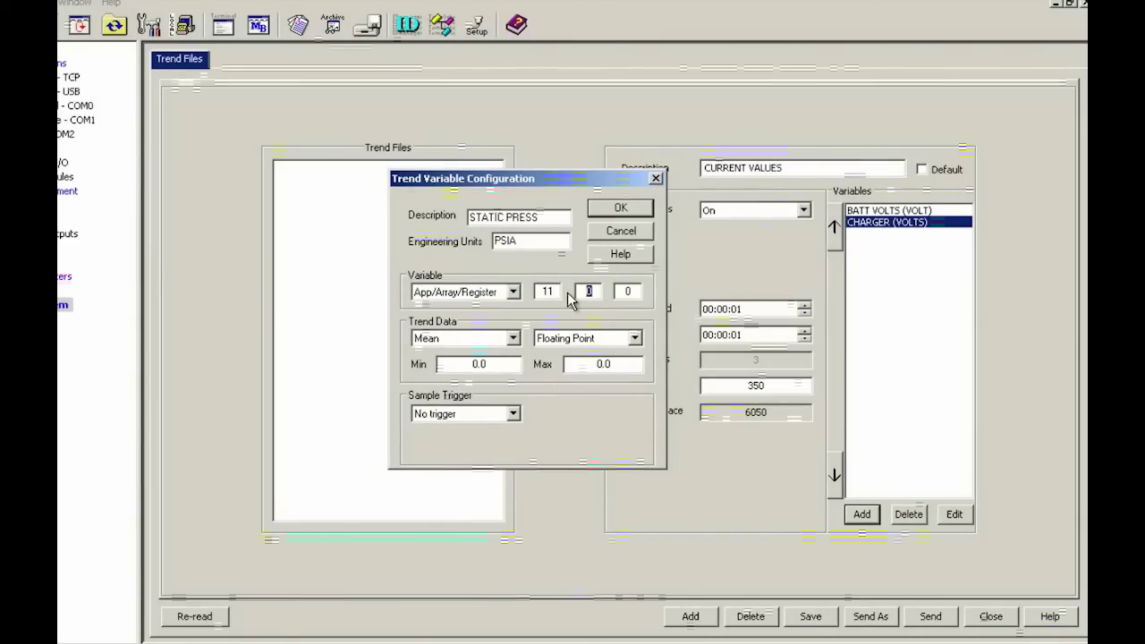
type("3")
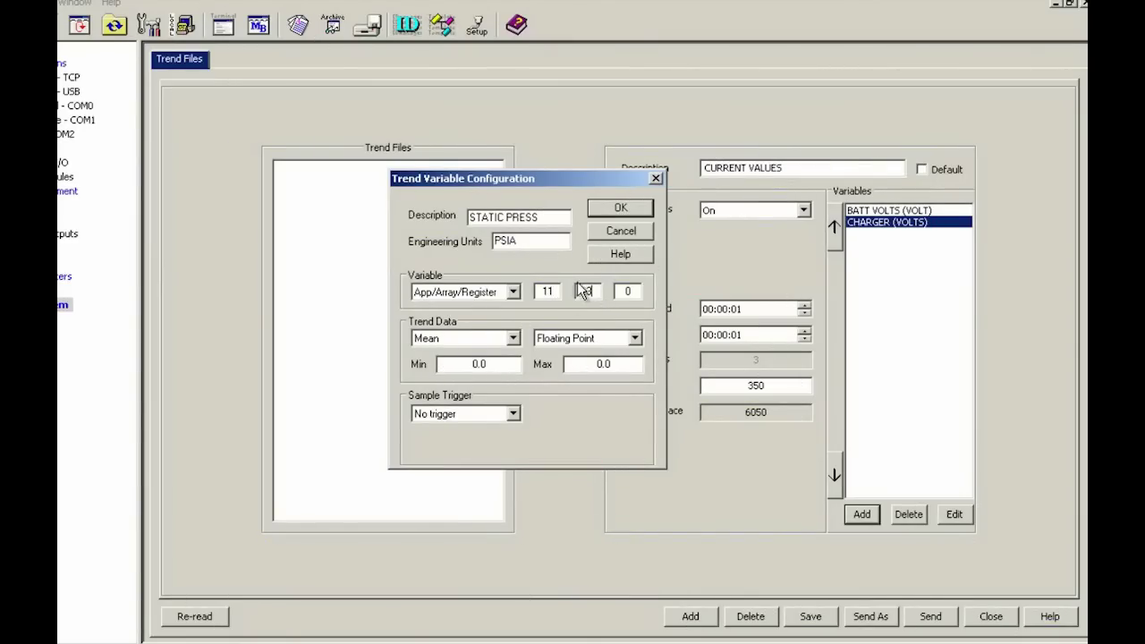
left_click(620, 208)
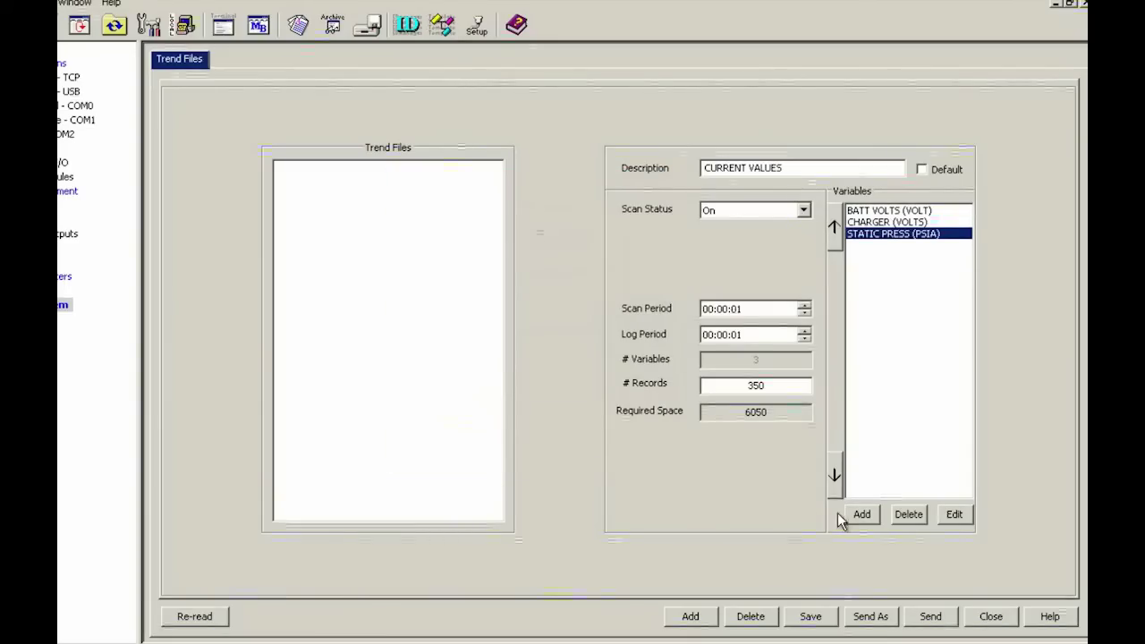
Add variable DIFF PRESS with InH20 units on register 11.7.0.
left_click(860, 515)
type("D")
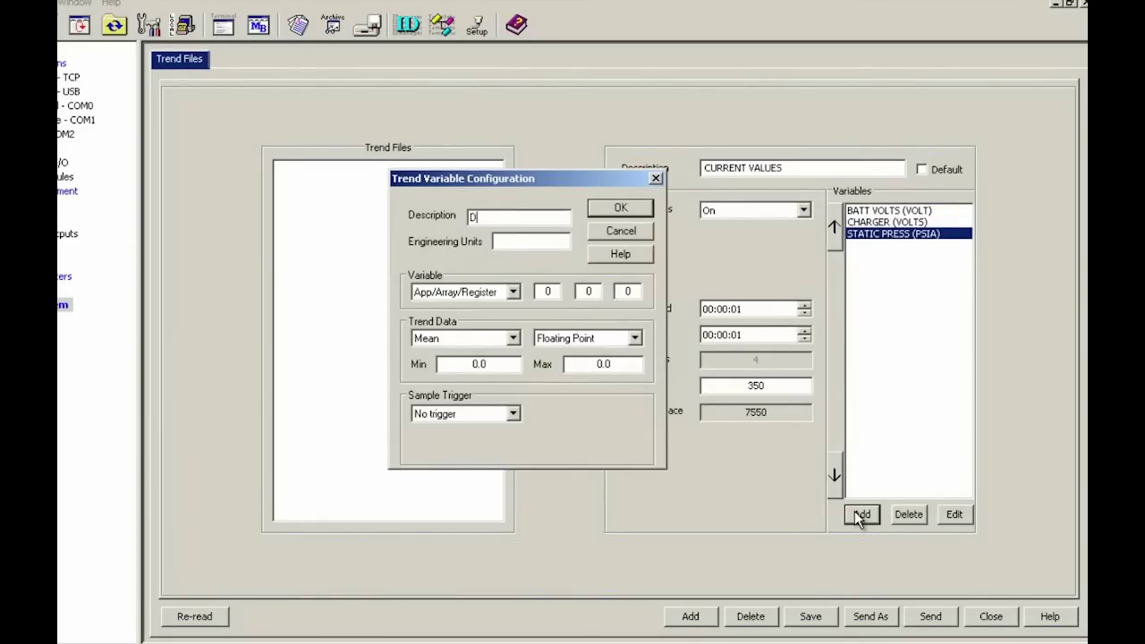
type("IFF PRESS")
left_click(539, 240)
type("In")
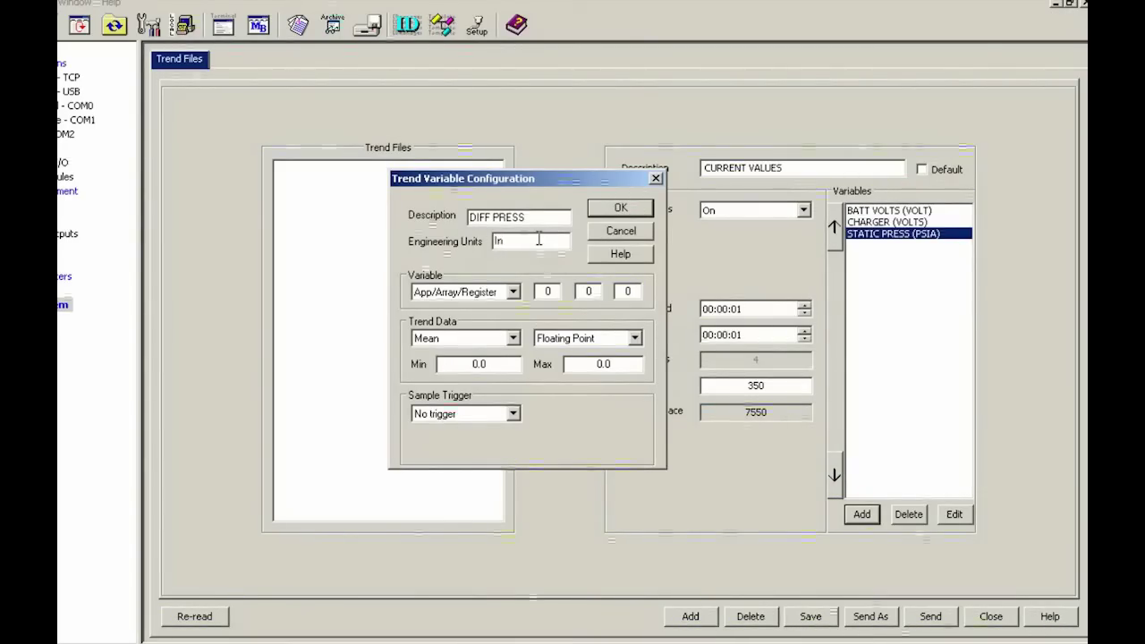
type("H20")
double_click(553, 292)
type("11")
key("Tab")
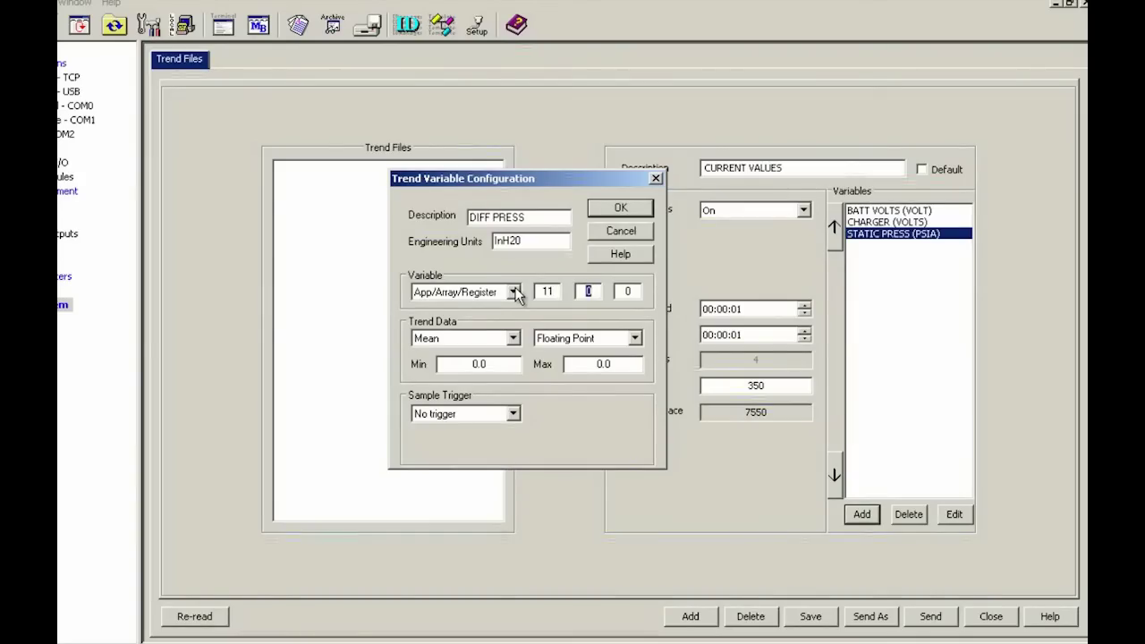
type("7")
key("Tab")
left_click(621, 207)
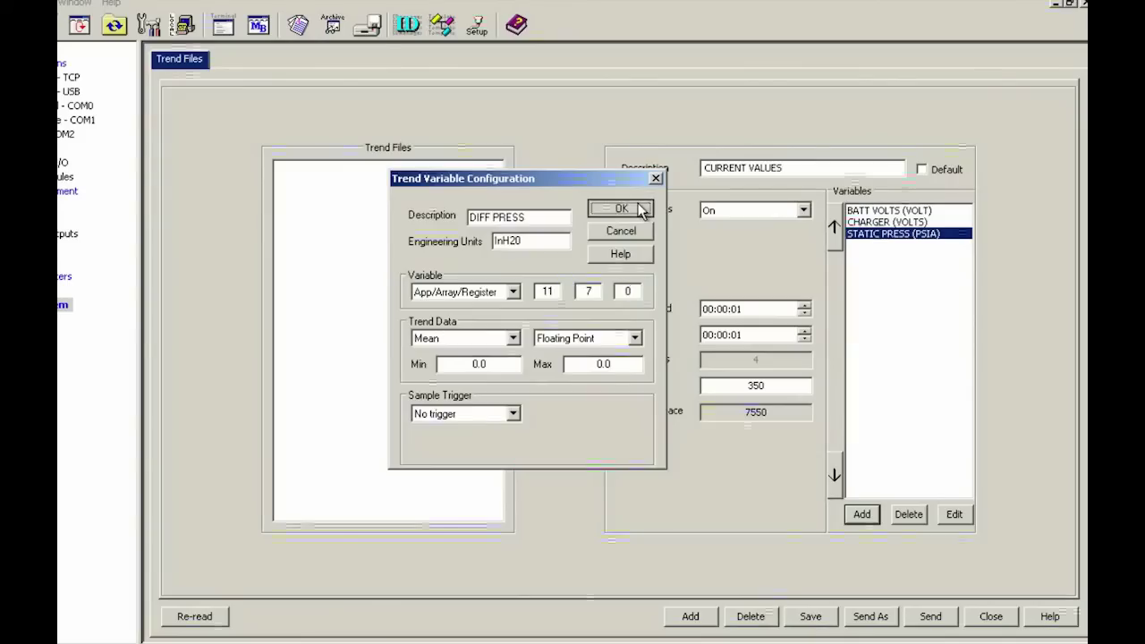
Add variable TEMP with DEG F units on register 11.3.3.
left_click(865, 516)
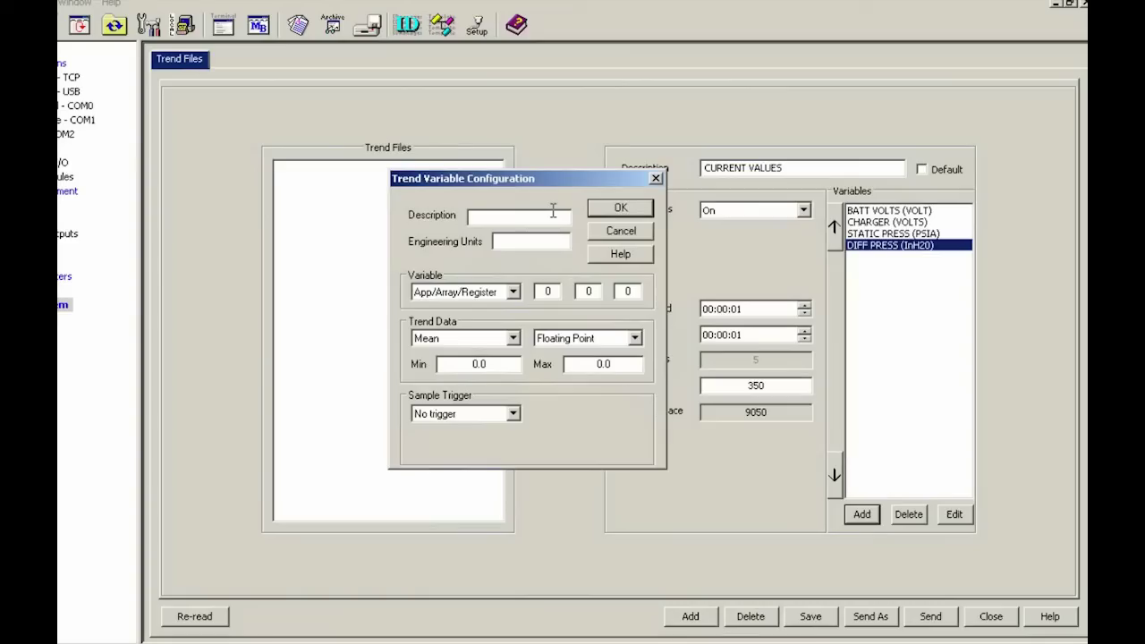
type("TEMP")
left_click(546, 241)
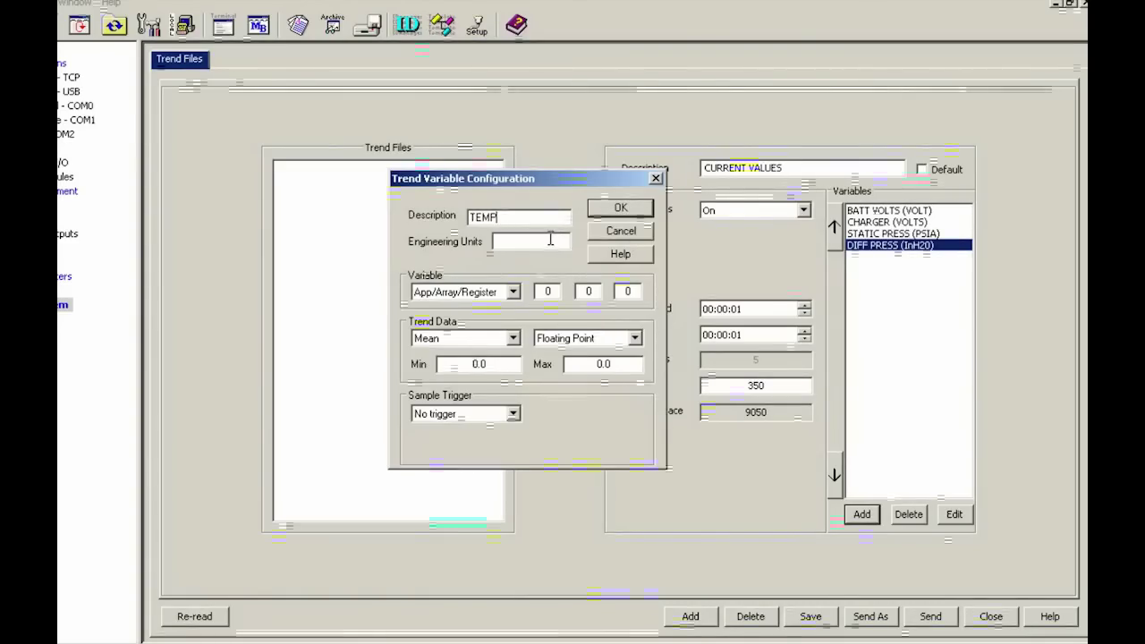
type("DEG F")
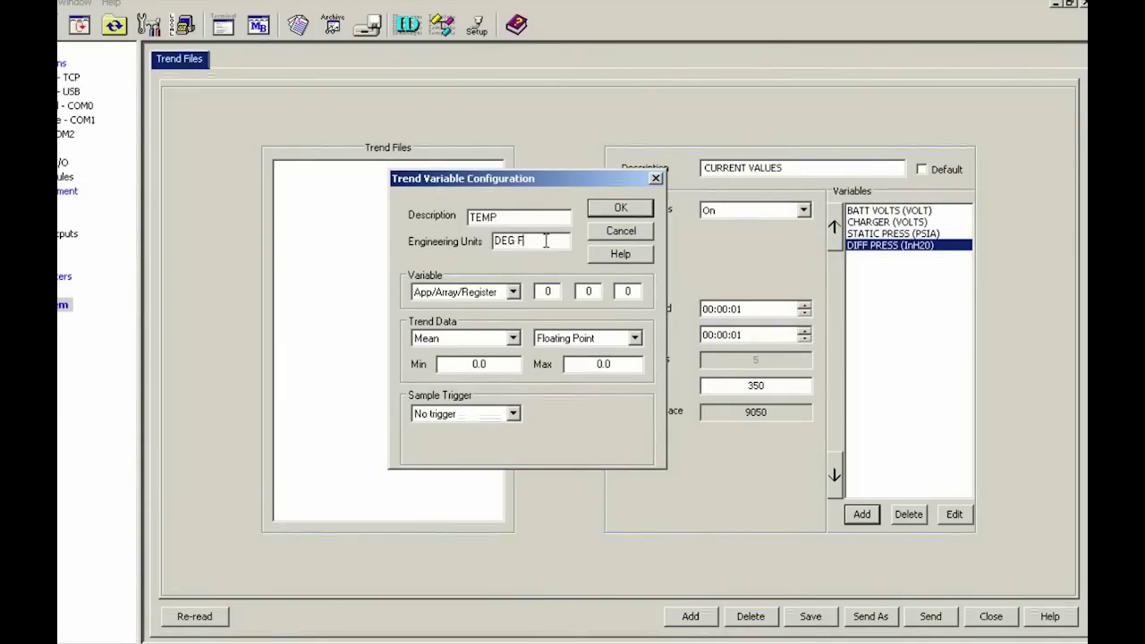
double_click(540, 290)
type("111")
key("Tab")
type("3")
key("Tab")
type("3")
left_click(607, 211)
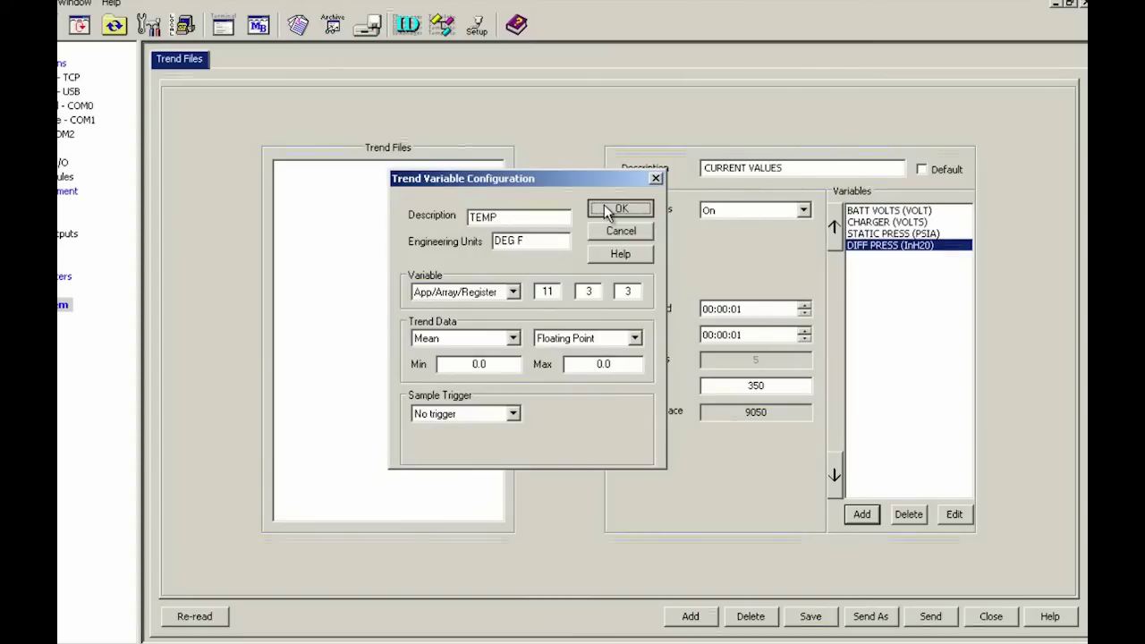
Start a new variable described as FLOW RATE with MCF/DAY units.
left_click(864, 518)
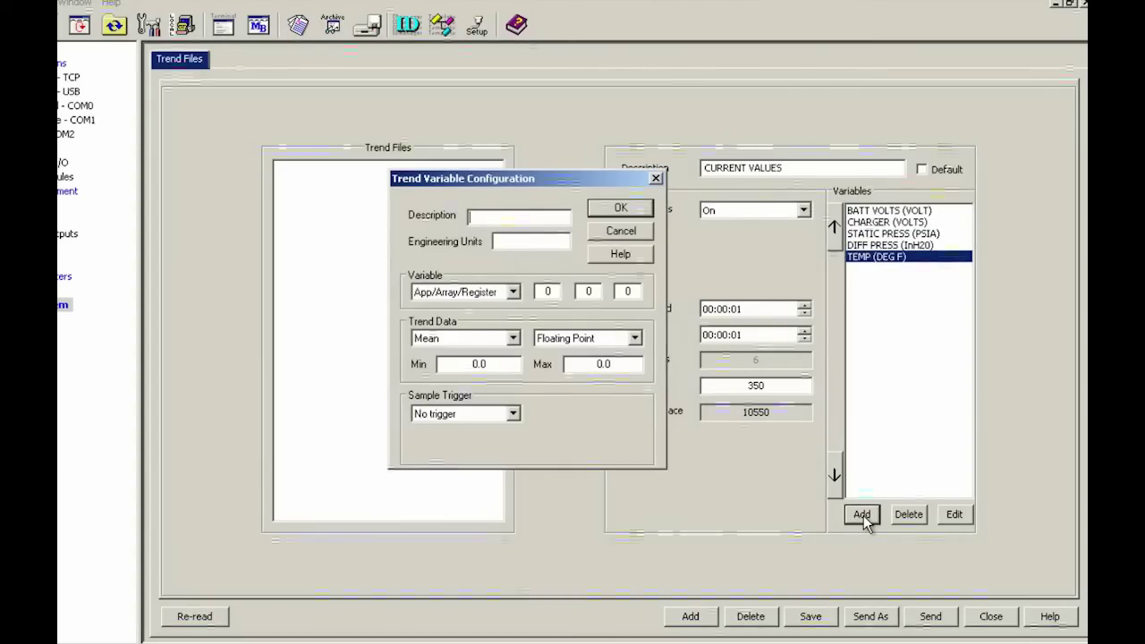
type("FLOW RATE")
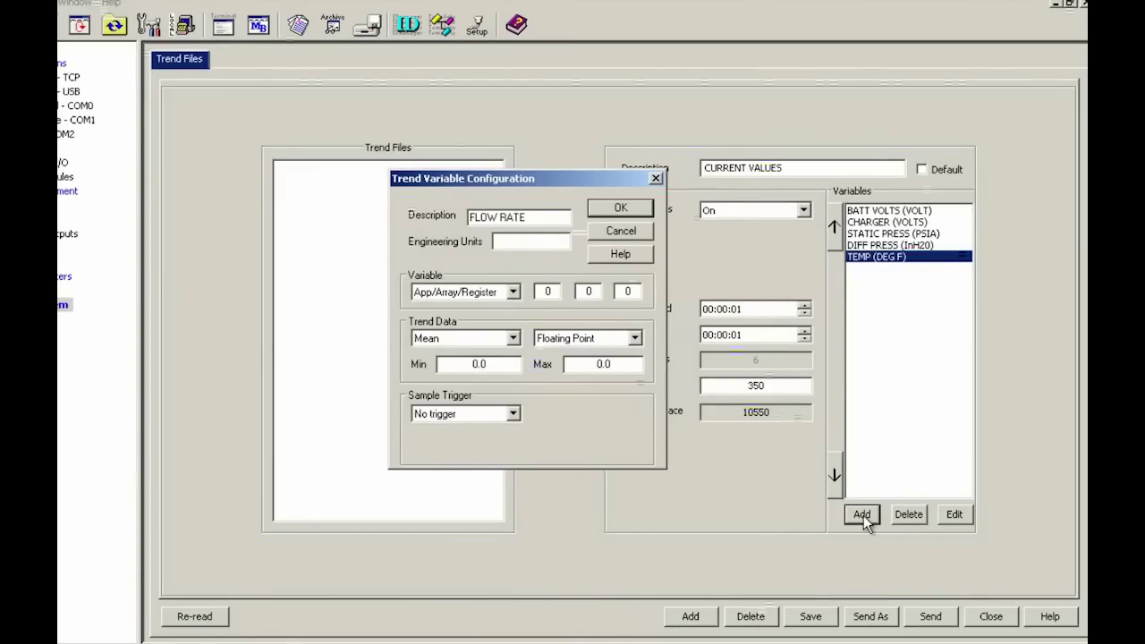
left_click(543, 239)
type("MCF/D")
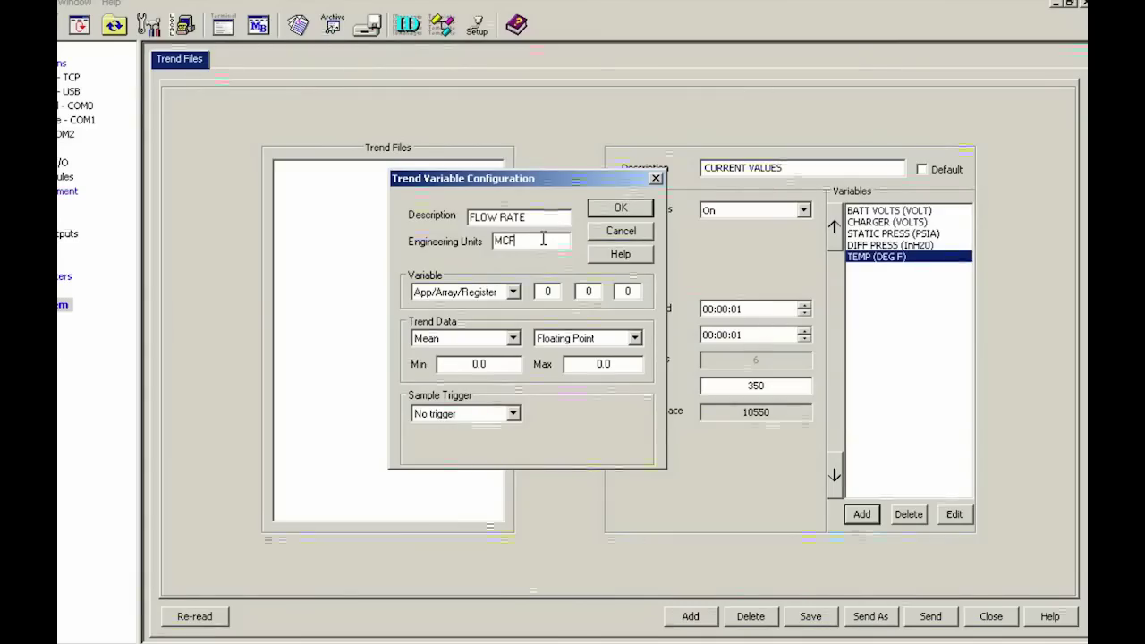
type("AY")
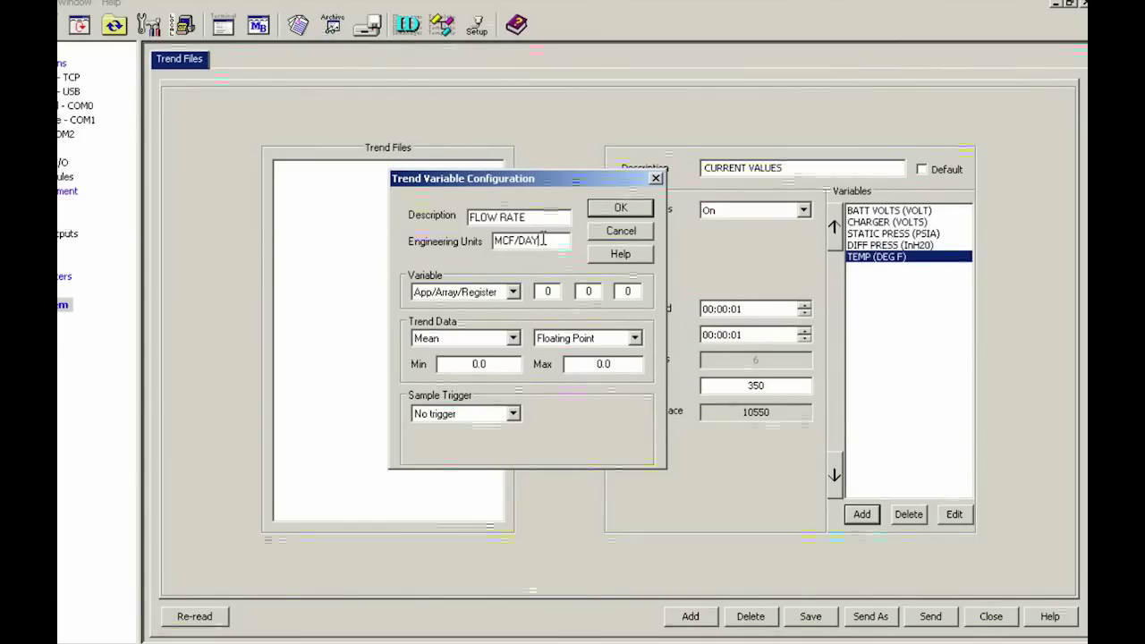
Set the FLOW RATE register to 11.7.19 and confirm the variable.
double_click(550, 290)
type("11")
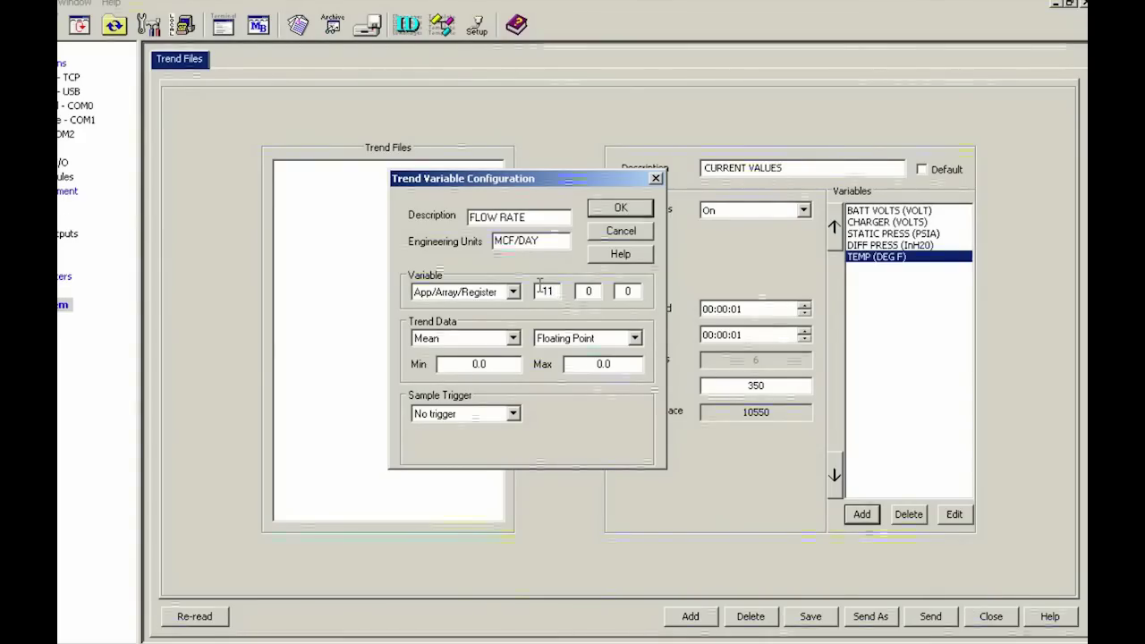
key("Tab")
type("7")
key("Tab")
type("19")
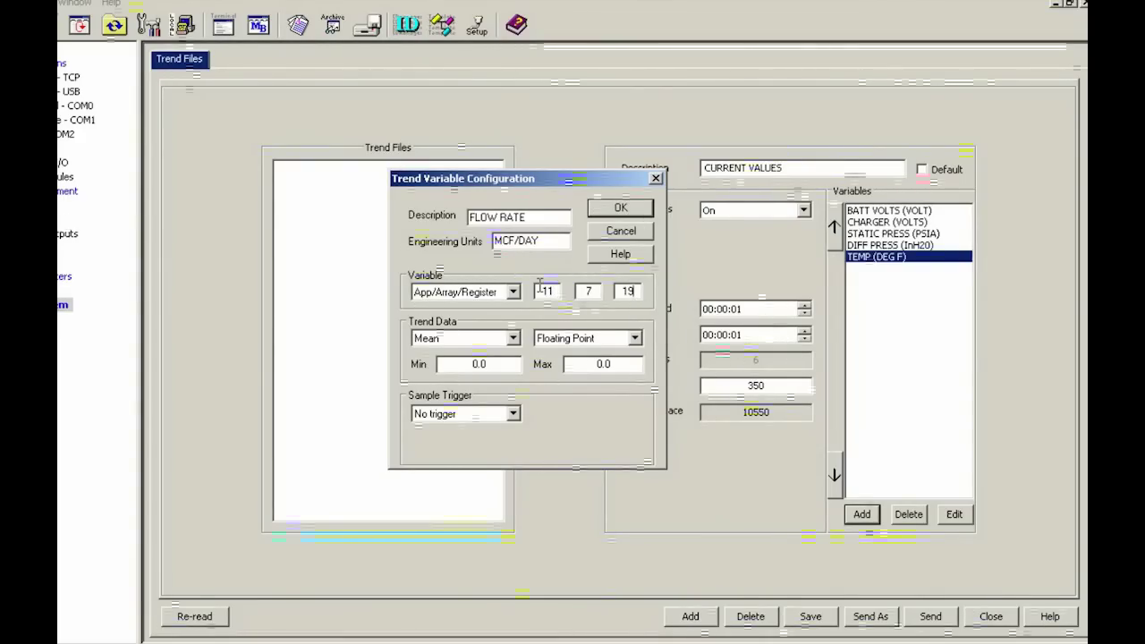
left_click(607, 209)
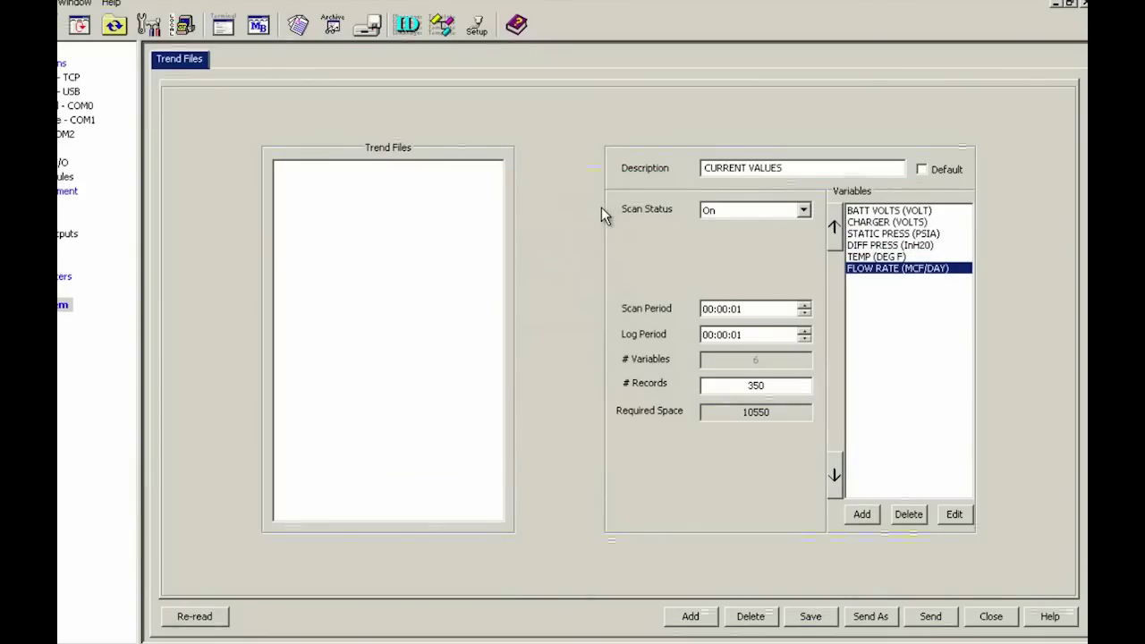
left_click(954, 514)
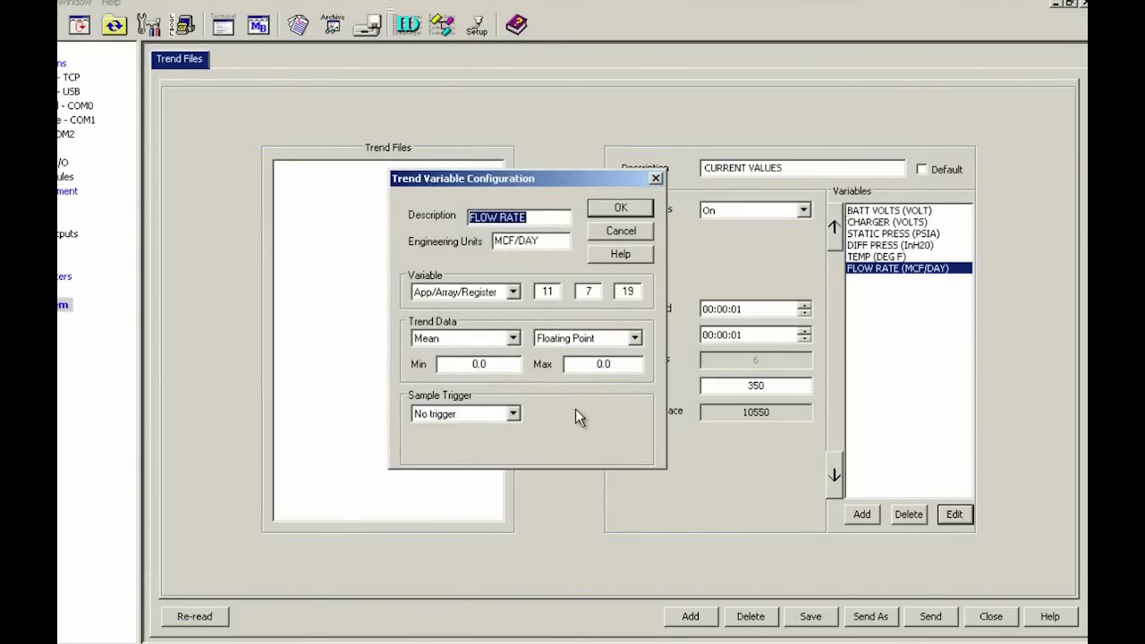
left_click(626, 207)
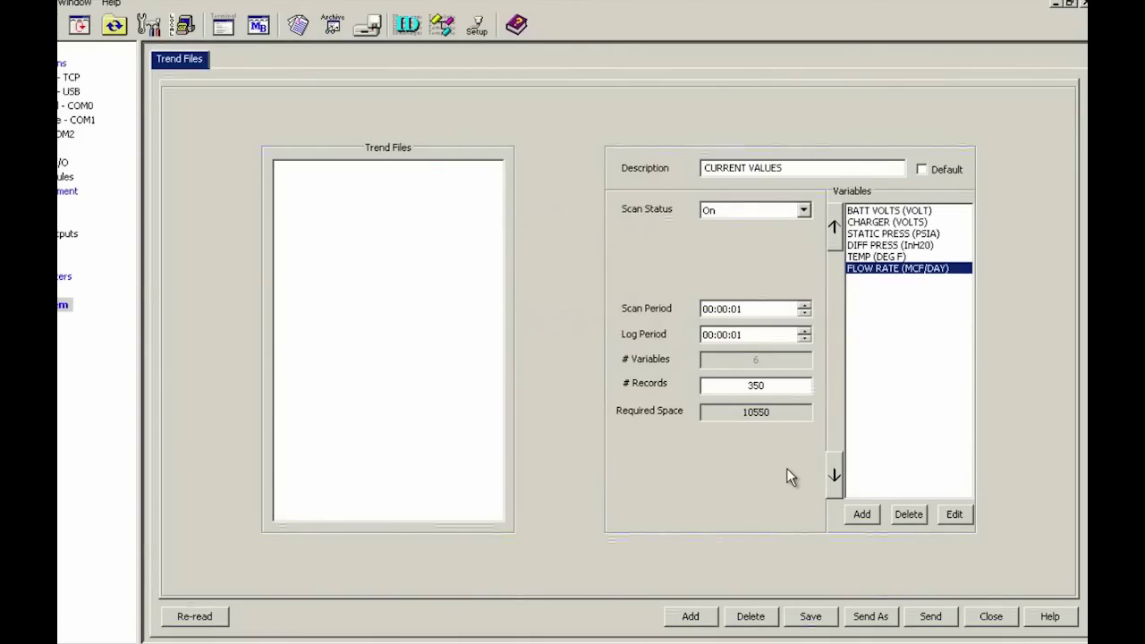
Send the trend file to the unit under the file name 'CURRENT VALUES'.
left_click(926, 620)
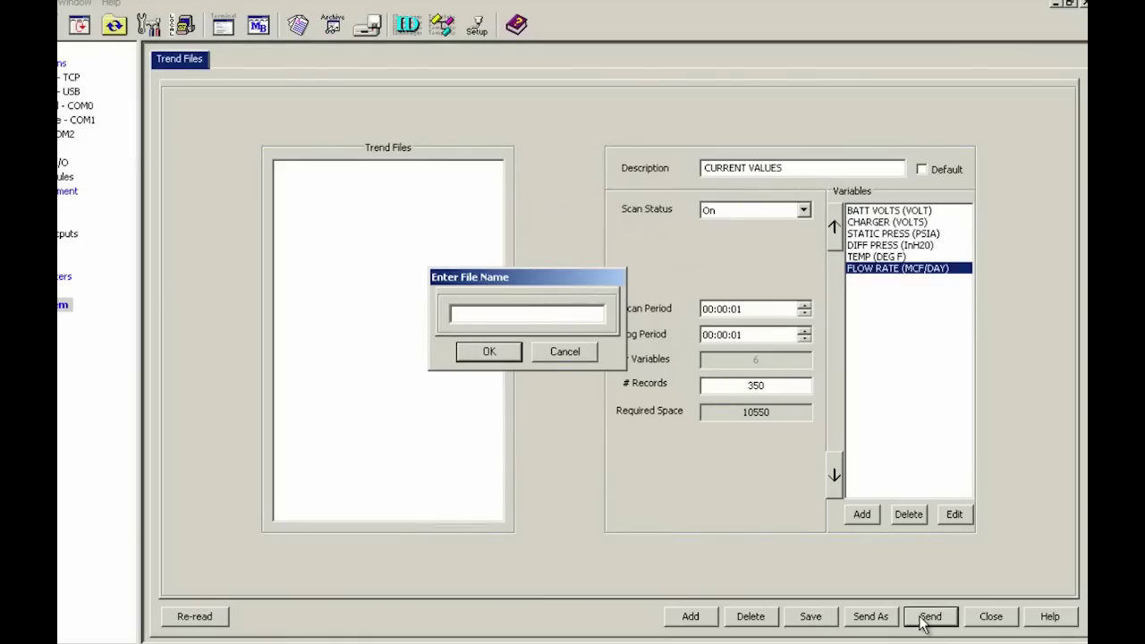
type("CURRENT VALUES")
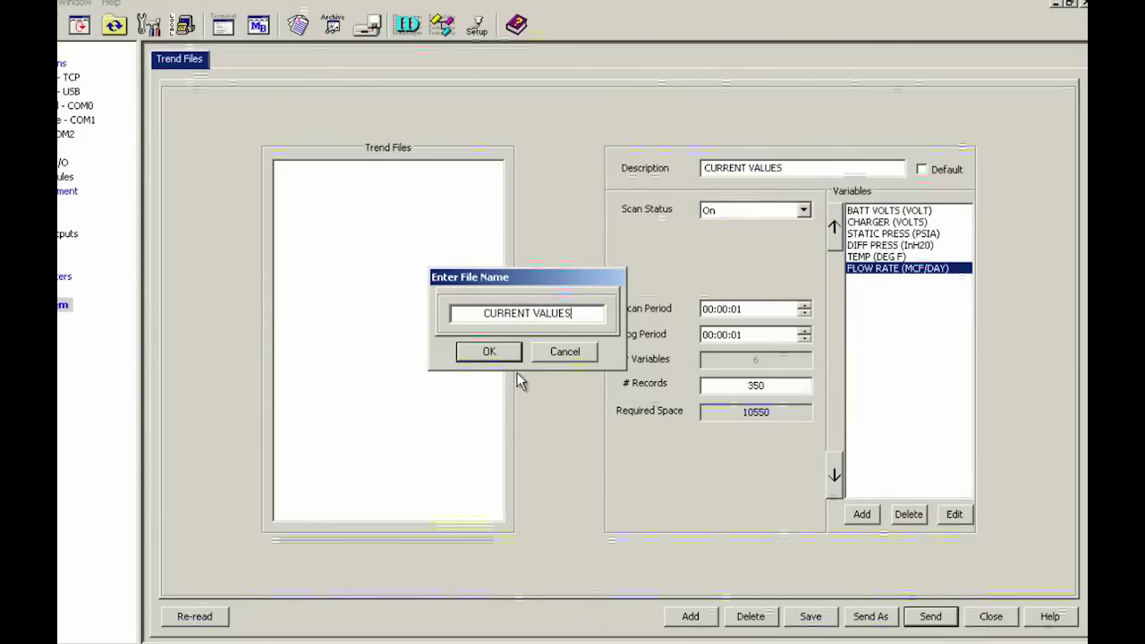
left_click(504, 352)
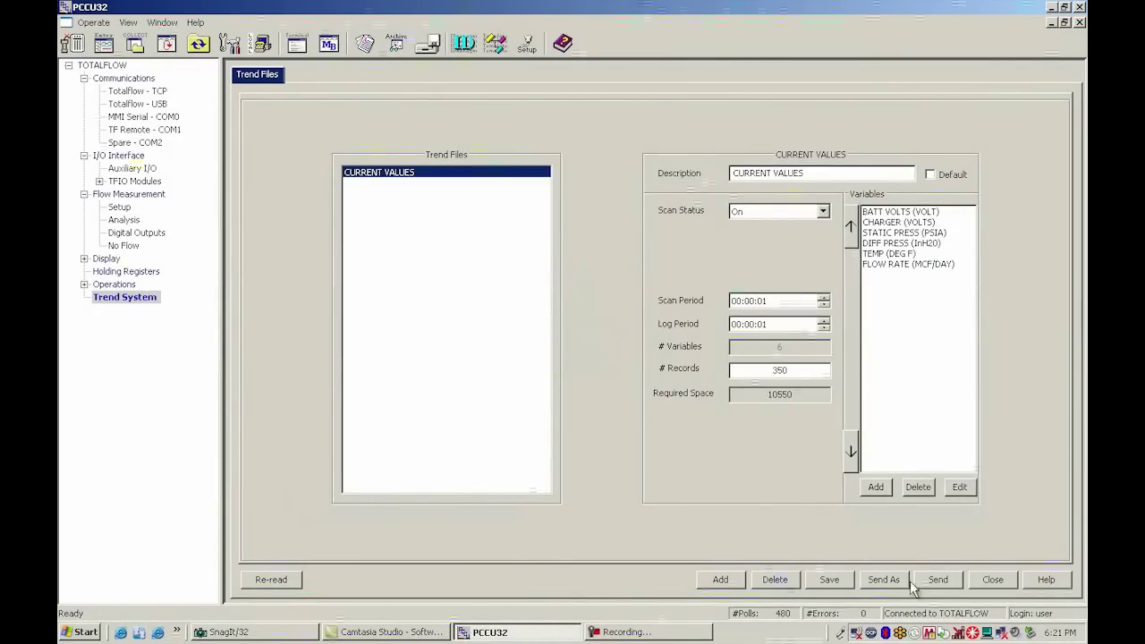
Close the Trend Files screen and reconnect to the Totalflow unit, showing 432.63 MCF/Day flow and 12.27 VDC battery.
left_click(990, 581)
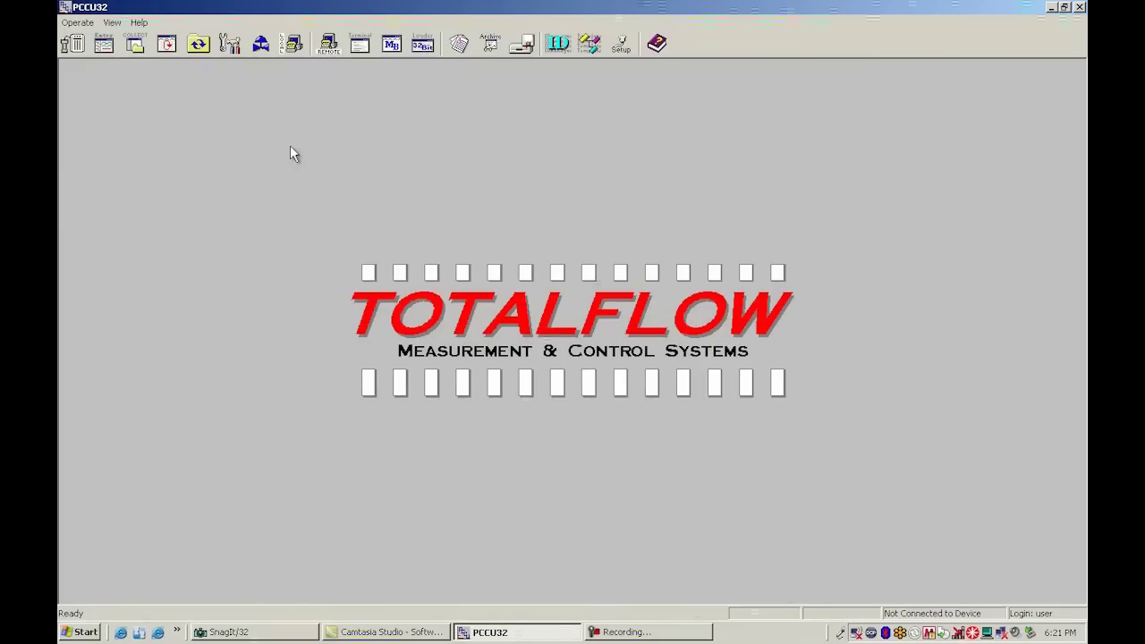
left_click(104, 42)
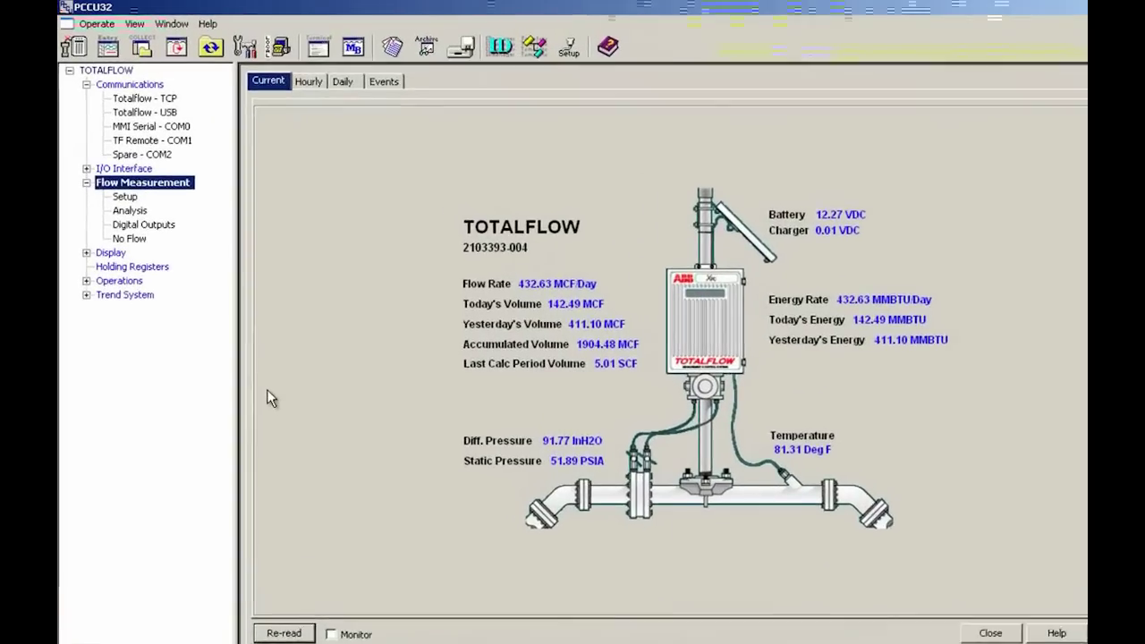
Open the CURRENT VALUES trend under Trend System and view its per-second readings as a table.
left_click(86, 303)
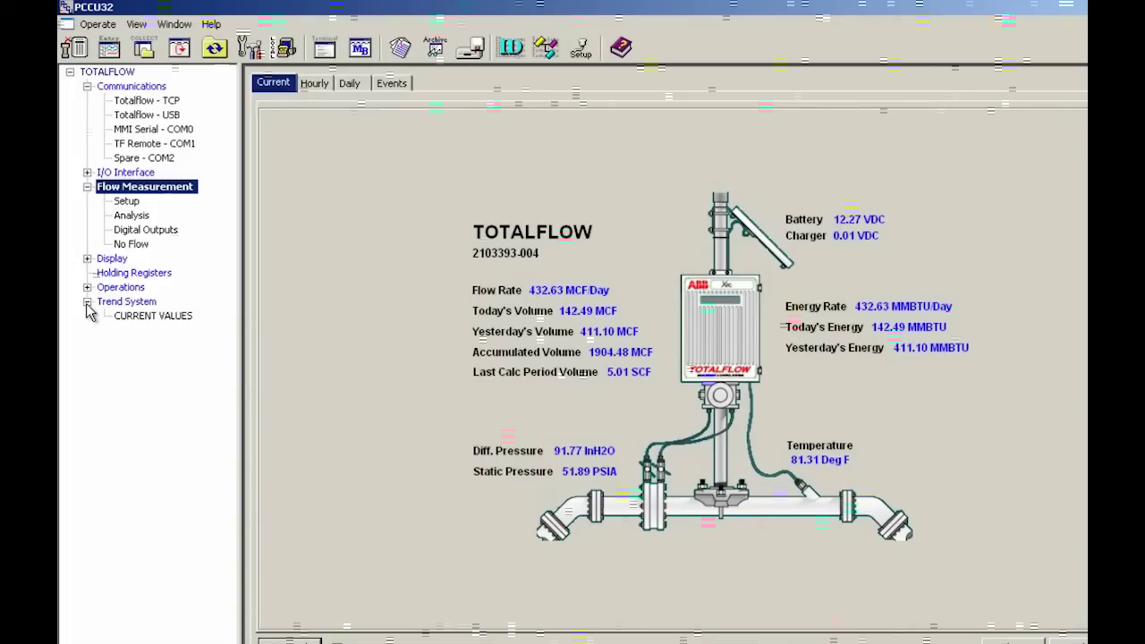
left_click(138, 320)
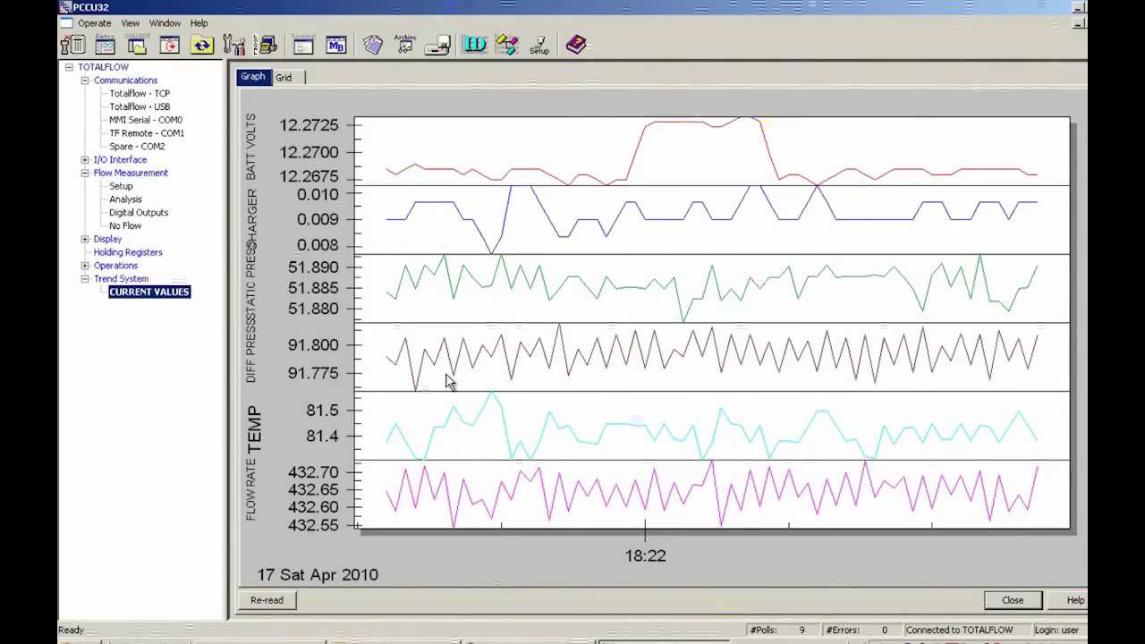
left_click(283, 78)
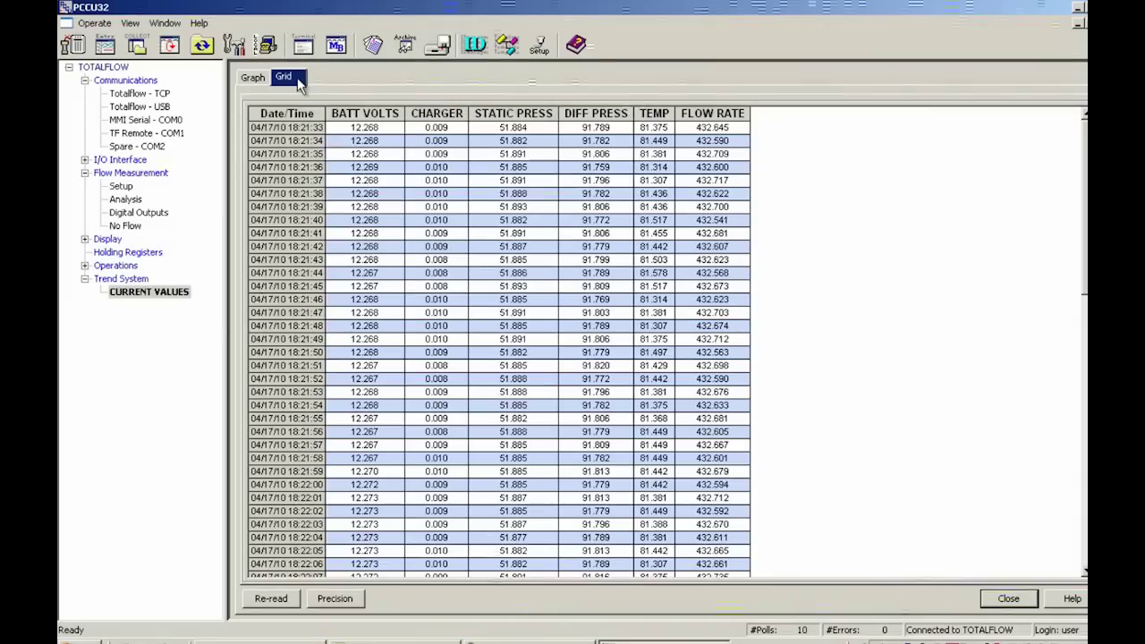